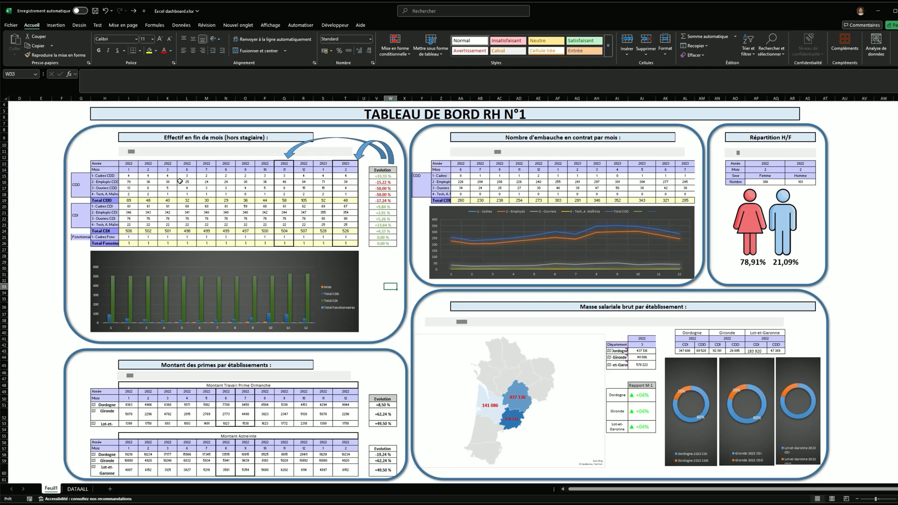
Step: Enter the title "TABLEAU DE BORD RH N°1" in cell H2 of sheet Feuil2
{"action": "left_click_drag", "start_coordinate": [94, 136], "coordinate": [383, 301]}
{"action": "left_click", "coordinate": [383, 287]}
{"action": "type", "text": "TABLEAU DE BORD RH "}
{"action": "type", "text": "N°1"}
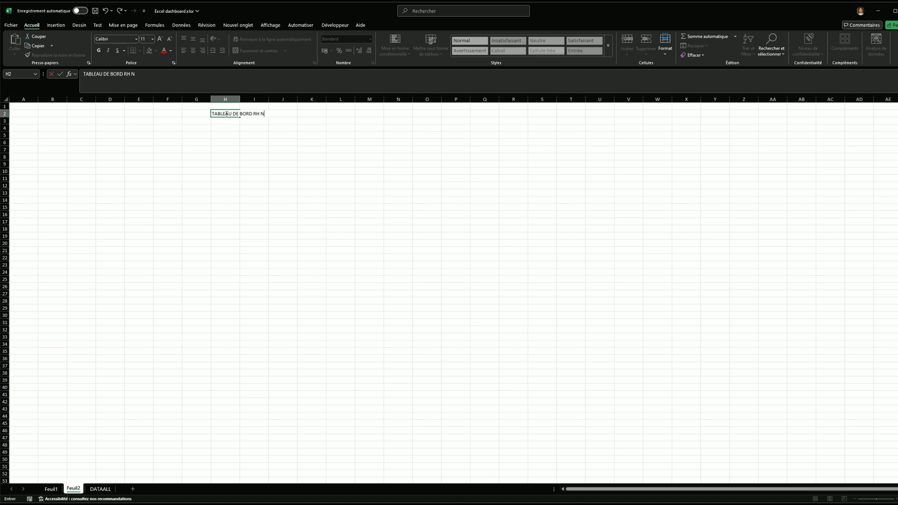
{"action": "left_click", "coordinate": [247, 122]}
Step: Merge cells H2:AA2 and centre the dashboard title across them
{"action": "left_click_drag", "start_coordinate": [226, 114], "coordinate": [772, 114]}
{"action": "left_click", "coordinate": [193, 51]}
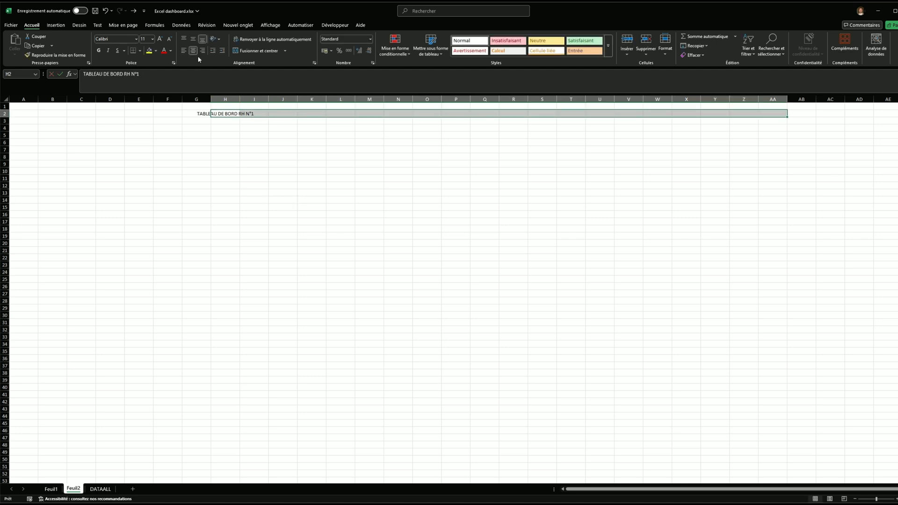
{"action": "left_click", "coordinate": [259, 50]}
Step: Enlarge the title's font to 22 and give the merged cell a thick outside border
{"action": "left_click", "coordinate": [160, 39]}
{"action": "left_click", "coordinate": [160, 38]}
{"action": "left_click", "coordinate": [140, 50]}
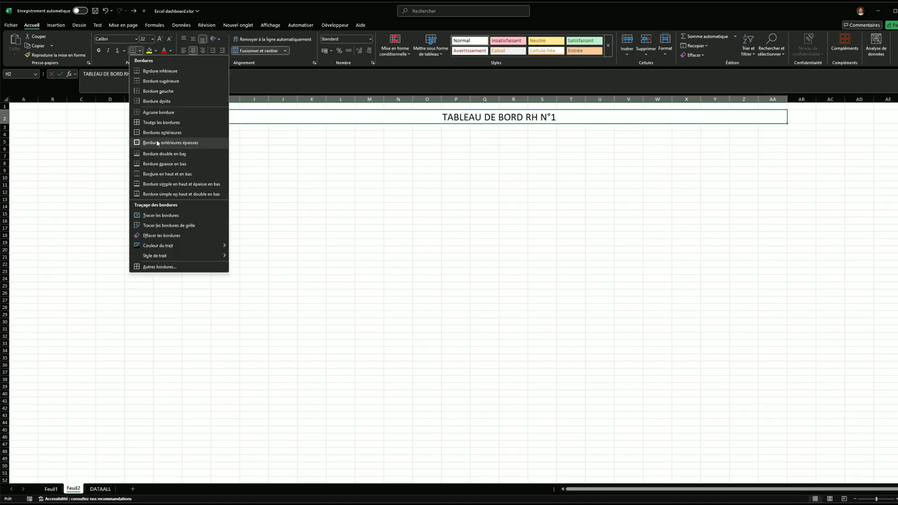
{"action": "left_click", "coordinate": [160, 142]}
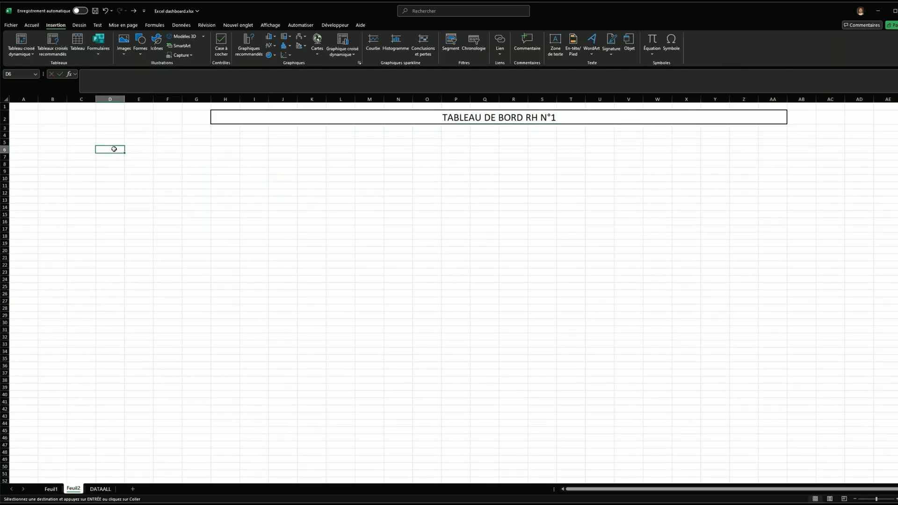
Step: Add the shaded, bordered section heading "Effectif en fin de mois (hors stagiaire) :" across D6:M6
{"action": "type", "text": "Effectif en fin de mois (hors stagiaire) :"}
{"action": "left_click", "coordinate": [194, 204]}
{"action": "left_click", "coordinate": [254, 210]}
{"action": "left_click", "coordinate": [115, 150]}
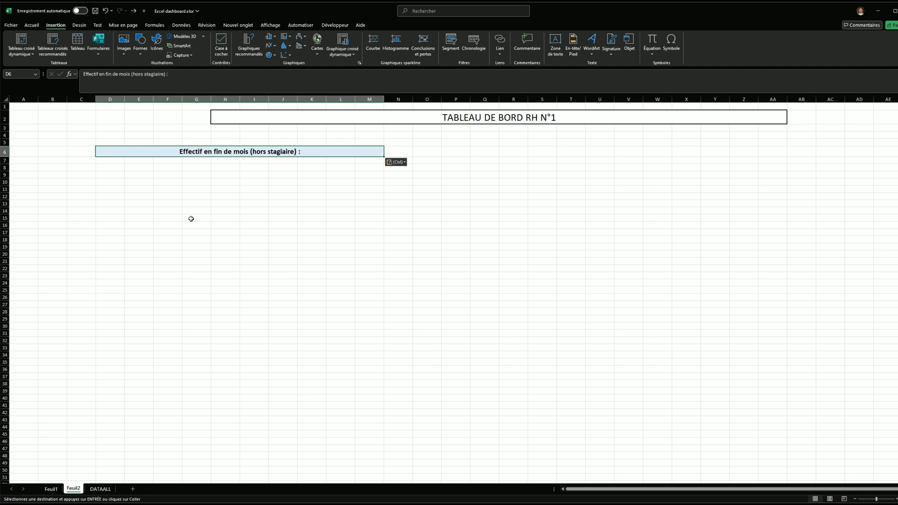
{"action": "double_click", "coordinate": [192, 219]}
Step: Copy the contract and category labels in A1:B14 of sheet DATAALL to cell C8 of Feuil2
{"action": "left_click", "coordinate": [111, 169]}
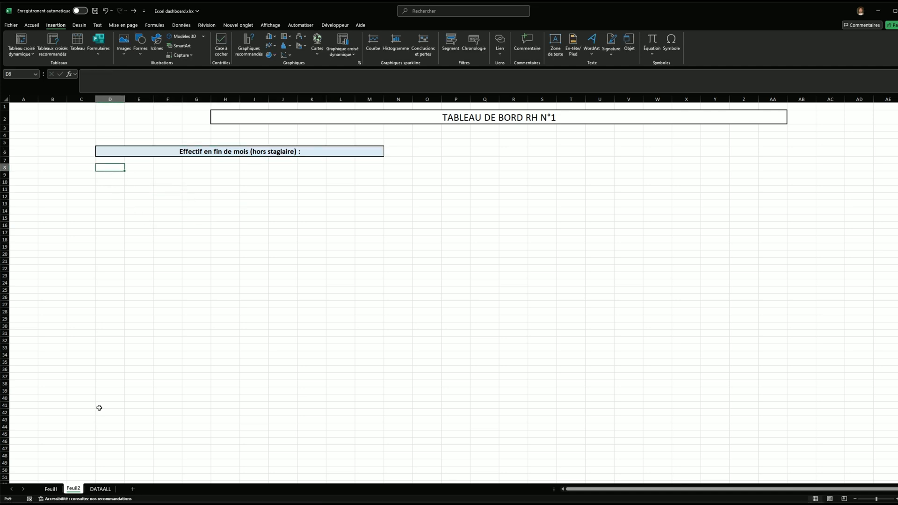
{"action": "left_click", "coordinate": [98, 489]}
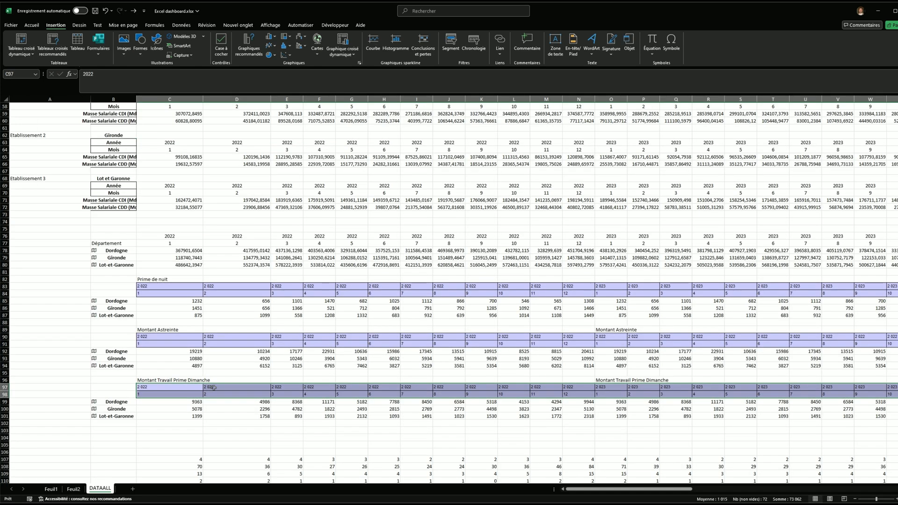
{"action": "scroll", "coordinate": [193, 397], "scroll_direction": "up", "scroll_amount": 10}
{"action": "scroll", "coordinate": [193, 397], "scroll_direction": "up", "scroll_amount": 4}
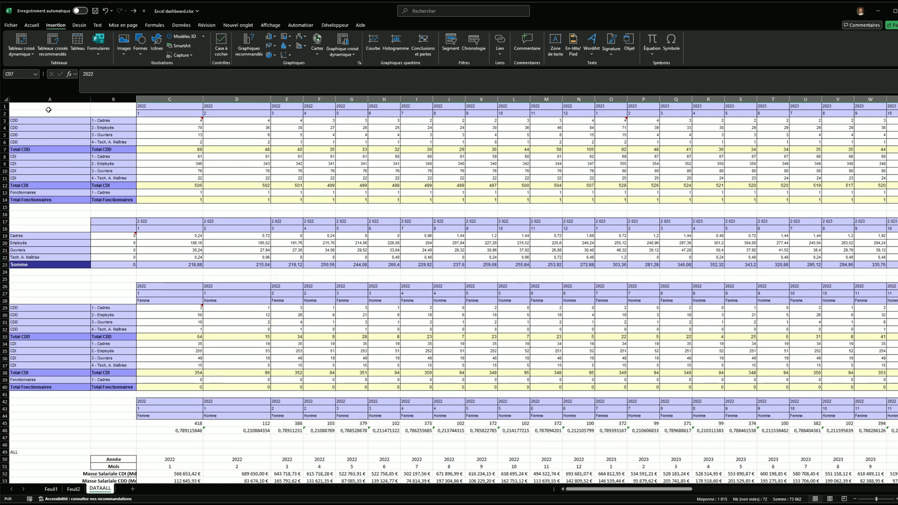
{"action": "left_click_drag", "start_coordinate": [6, 106], "coordinate": [25, 200]}
{"action": "left_click", "coordinate": [148, 207]}
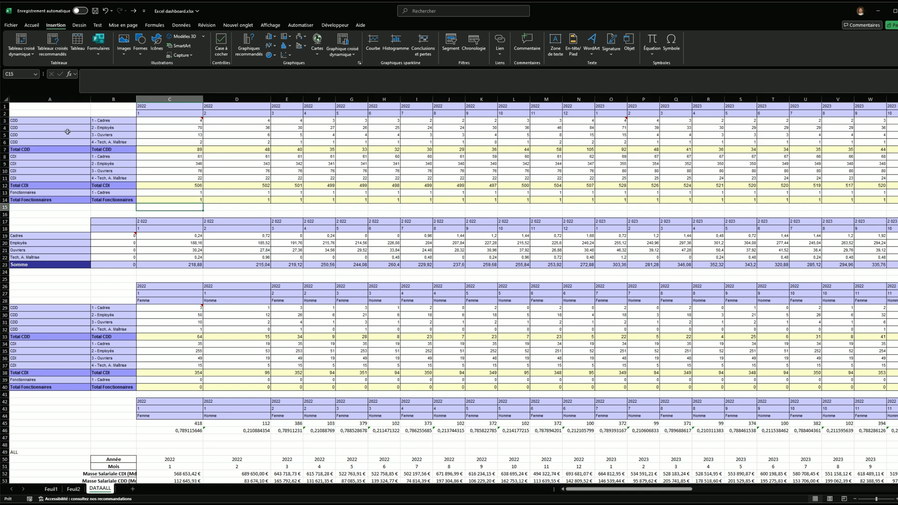
{"action": "left_click_drag", "start_coordinate": [38, 107], "coordinate": [107, 200]}
{"action": "key", "text": "ctrl+c"}
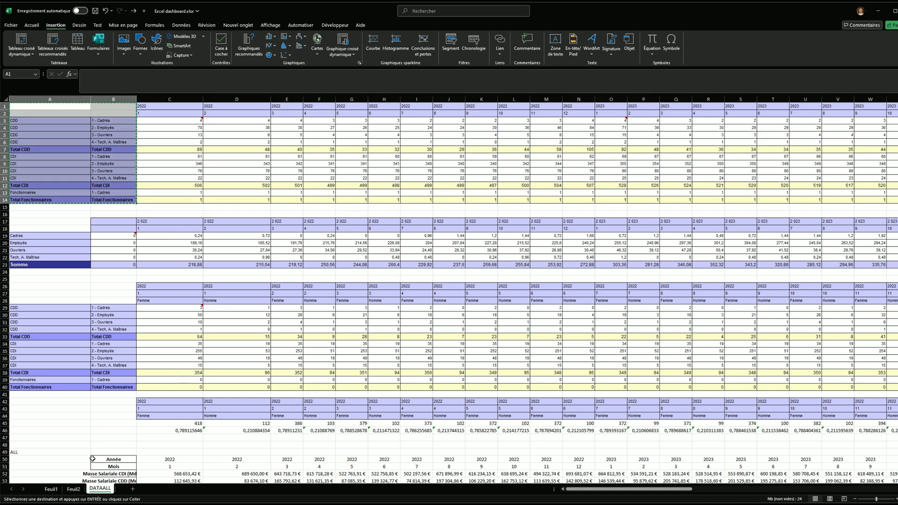
{"action": "left_click", "coordinate": [74, 489]}
{"action": "left_click", "coordinate": [80, 168]}
{"action": "key", "text": "Return"}
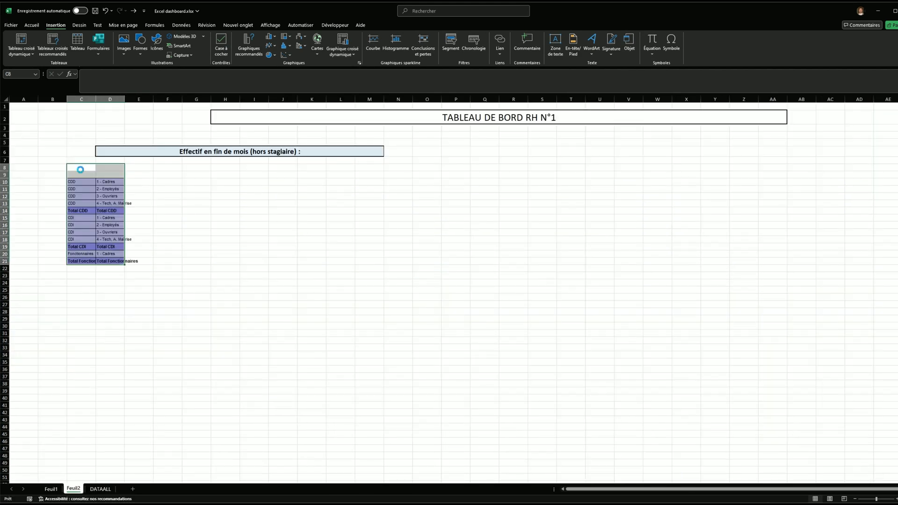
Step: Widen column D so that the pasted category labels fit
{"action": "left_click", "coordinate": [211, 225]}
{"action": "left_click", "coordinate": [82, 174]}
{"action": "left_click", "coordinate": [183, 218]}
{"action": "left_click", "coordinate": [52, 210]}
{"action": "left_click", "coordinate": [57, 247], "text": "ctrl"}
{"action": "right_click", "coordinate": [57, 246]}
{"action": "key", "text": "Escape"}
{"action": "left_click", "coordinate": [80, 218]}
{"action": "left_click", "coordinate": [51, 210]}
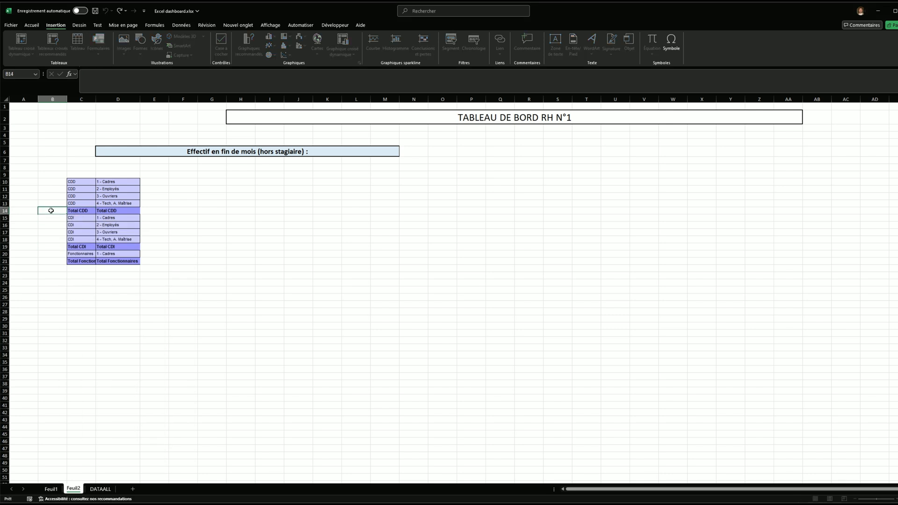
Step: Remove the duplicate total labels and their shading from cells C14, C19 and C21
{"action": "left_click", "coordinate": [81, 210]}
{"action": "right_click", "coordinate": [81, 211]}
{"action": "right_click", "coordinate": [85, 248]}
Step: Merge and centre the repeated CDI labels in C15:C18 and the CDD labels in C10:C13
{"action": "left_click_drag", "start_coordinate": [81, 218], "coordinate": [81, 239]}
{"action": "left_click", "coordinate": [32, 25]}
{"action": "left_click", "coordinate": [258, 51]}
{"action": "left_click_drag", "start_coordinate": [81, 182], "coordinate": [81, 203]}
{"action": "left_click", "coordinate": [257, 51]}
{"action": "left_click", "coordinate": [443, 277]}
{"action": "left_click", "coordinate": [298, 232]}
Step: Insert a scroll bar form control in row 8 under the section heading, stretching from column D to column M
{"action": "left_click_drag", "start_coordinate": [114, 168], "coordinate": [170, 167]}
{"action": "left_click", "coordinate": [241, 333]}
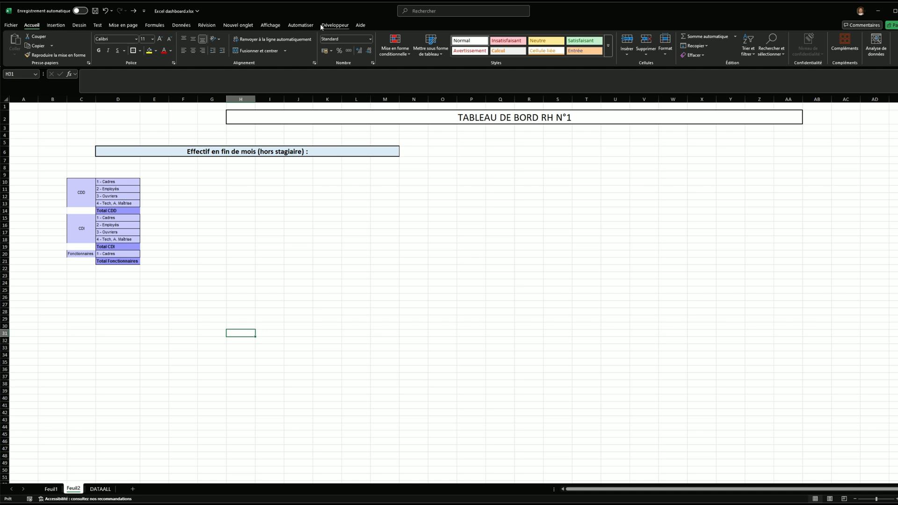
{"action": "left_click", "coordinate": [333, 25]}
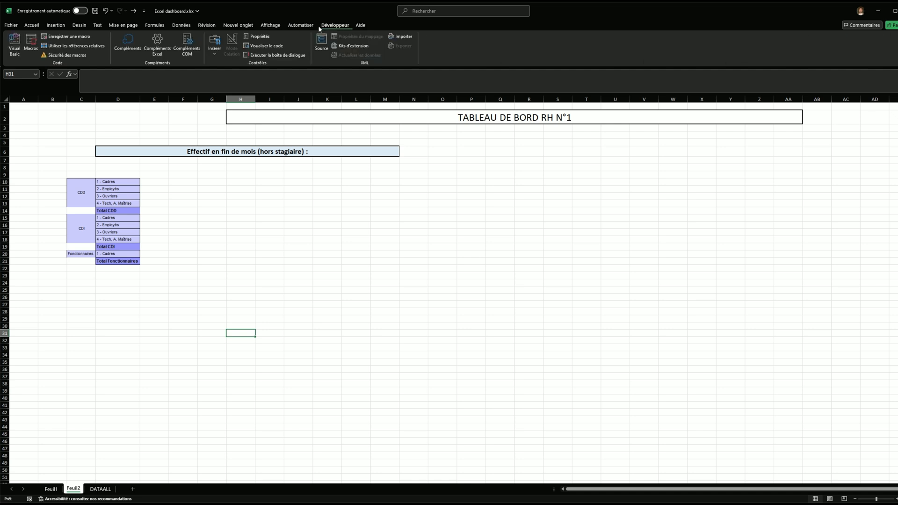
{"action": "left_click", "coordinate": [215, 51]}
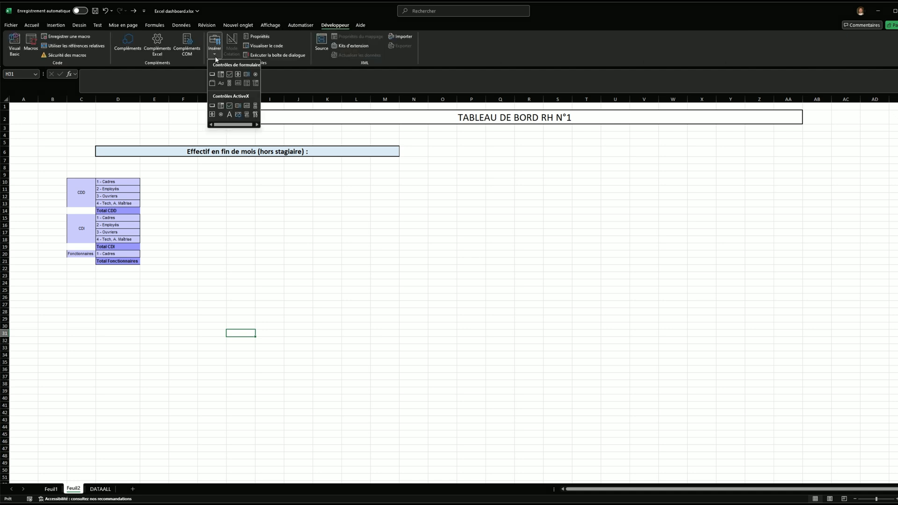
{"action": "left_click", "coordinate": [229, 84]}
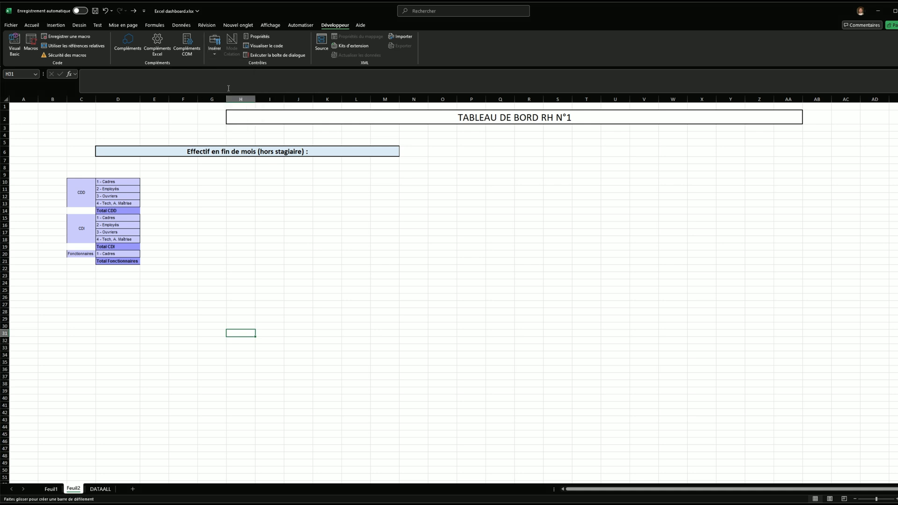
{"action": "left_click_drag", "start_coordinate": [96, 163], "coordinate": [394, 169]}
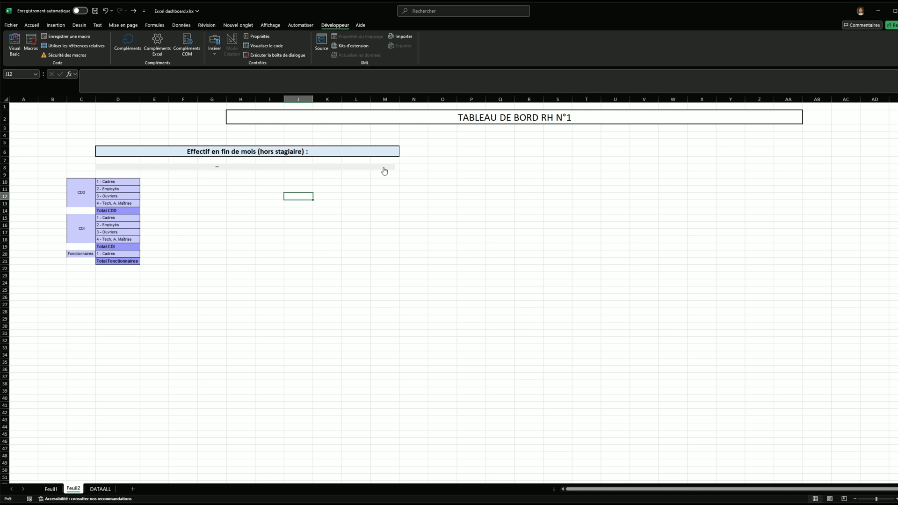
Step: Link the scroll bar to cell $A$1 in its control format settings
{"action": "key", "text": "Escape"}
{"action": "scroll", "coordinate": [240, 169], "scroll_direction": "up", "scroll_amount": 2}
{"action": "right_click", "coordinate": [270, 198]}
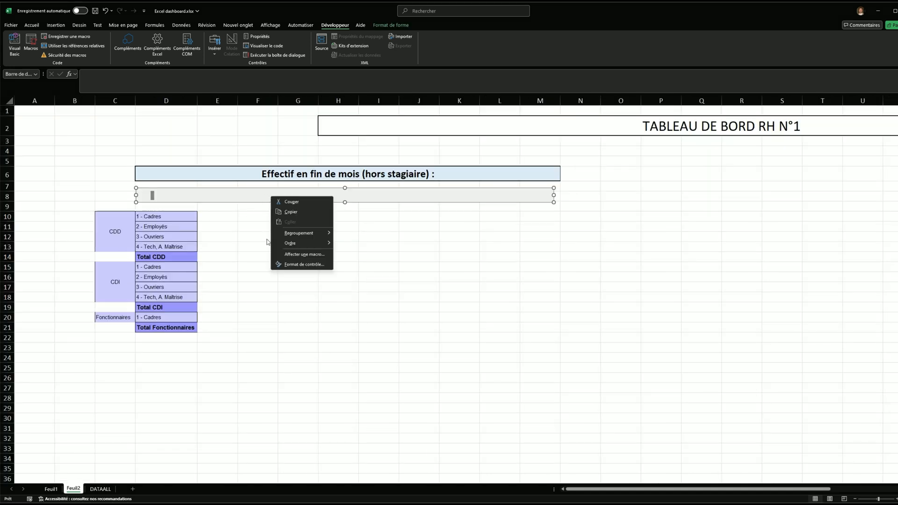
{"action": "left_click", "coordinate": [304, 265]}
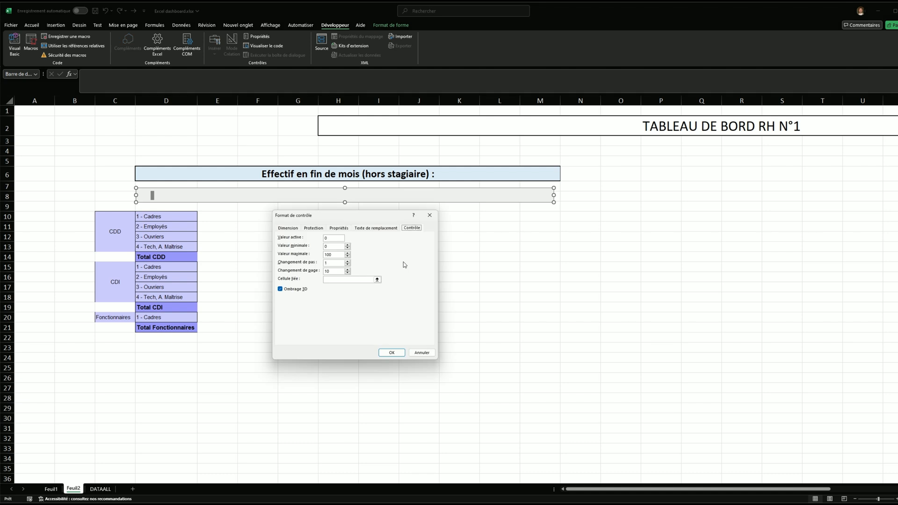
{"action": "left_click", "coordinate": [333, 239]}
{"action": "left_click", "coordinate": [377, 279]}
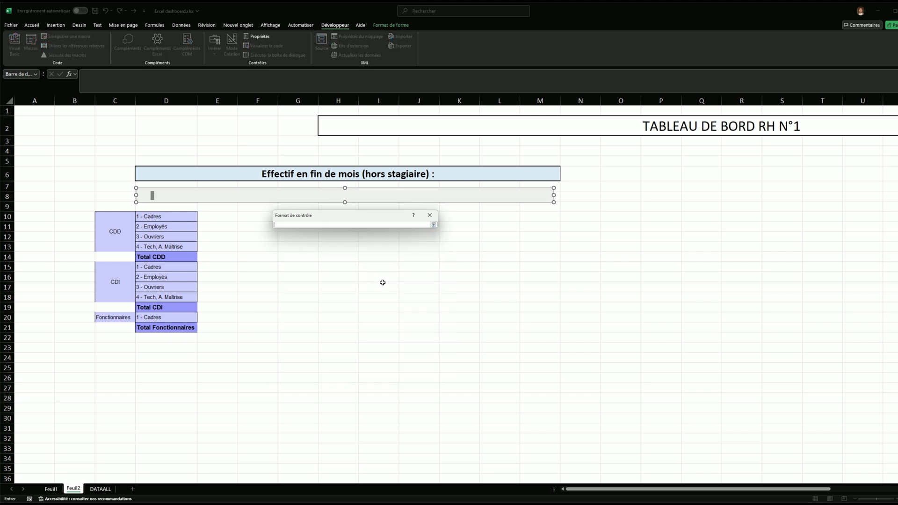
{"action": "left_click", "coordinate": [44, 108]}
{"action": "key", "text": "Return"}
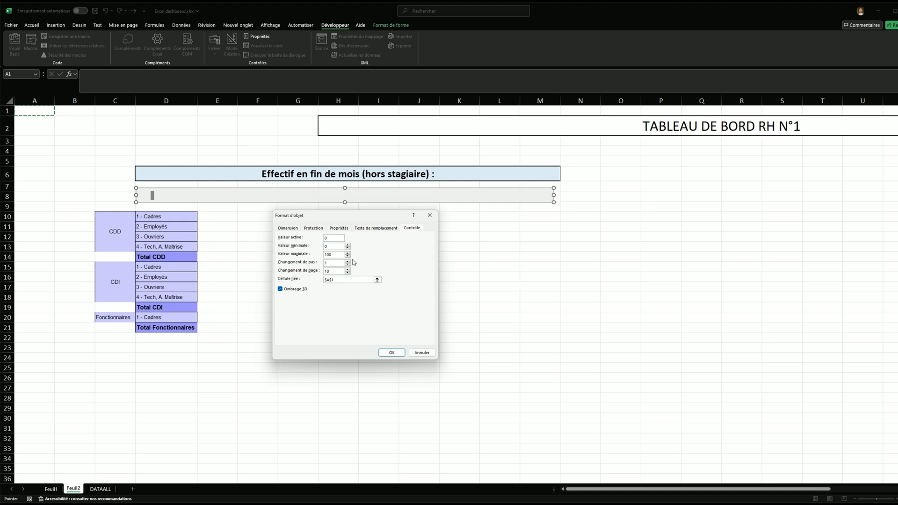
{"action": "left_click", "coordinate": [393, 352]}
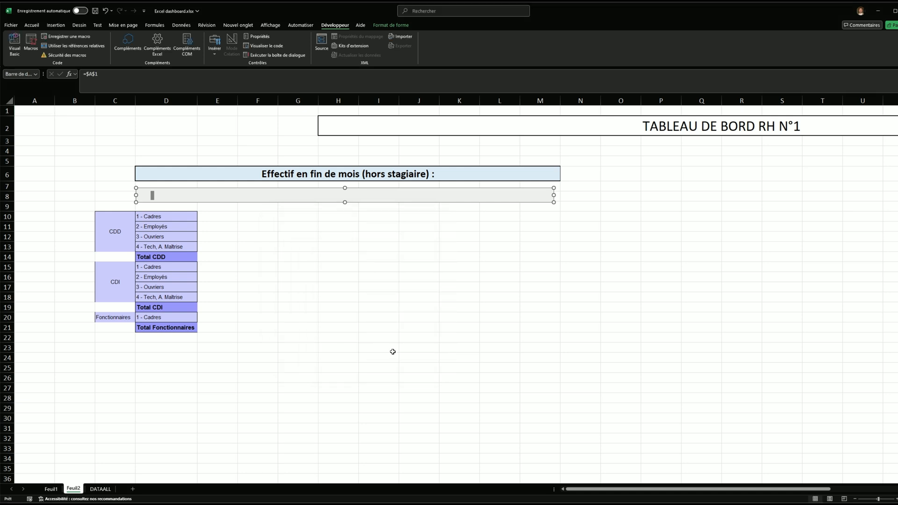
Step: Test the scroll bar in both directions and check the linked value in cell A1
{"action": "left_click", "coordinate": [368, 310]}
{"action": "left_click", "coordinate": [544, 201]}
{"action": "left_click", "coordinate": [544, 201]}
{"action": "left_click", "coordinate": [544, 201]}
{"action": "left_click", "coordinate": [544, 202]}
{"action": "left_click", "coordinate": [149, 199]}
{"action": "left_click", "coordinate": [42, 113]}
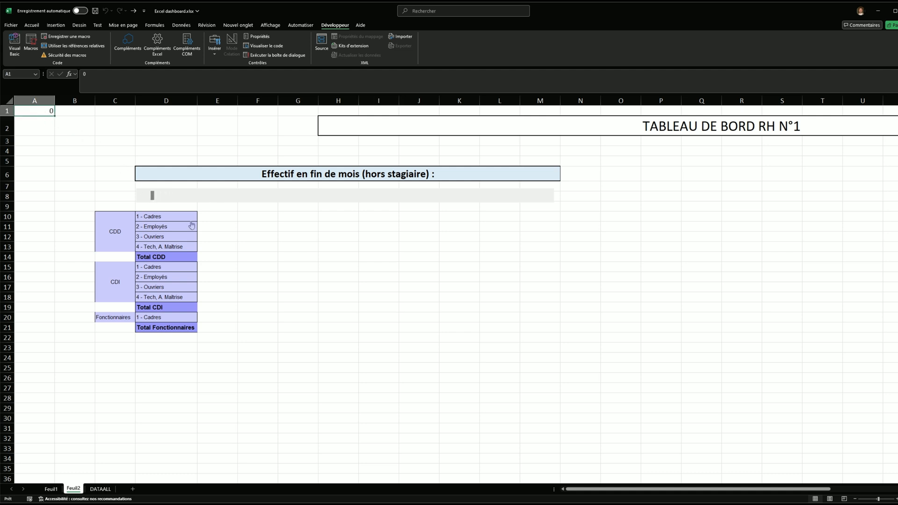
Step: Make room above the category table and paste the Année and Mois labels into D12:D13
{"action": "left_click", "coordinate": [344, 308]}
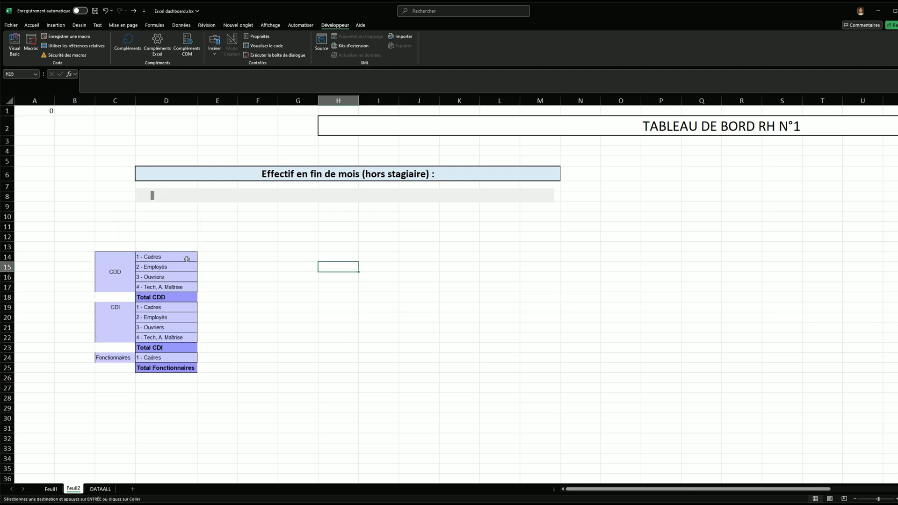
{"action": "left_click", "coordinate": [182, 239]}
{"action": "key", "text": "ctrl+v"}
{"action": "left_click", "coordinate": [262, 247]}
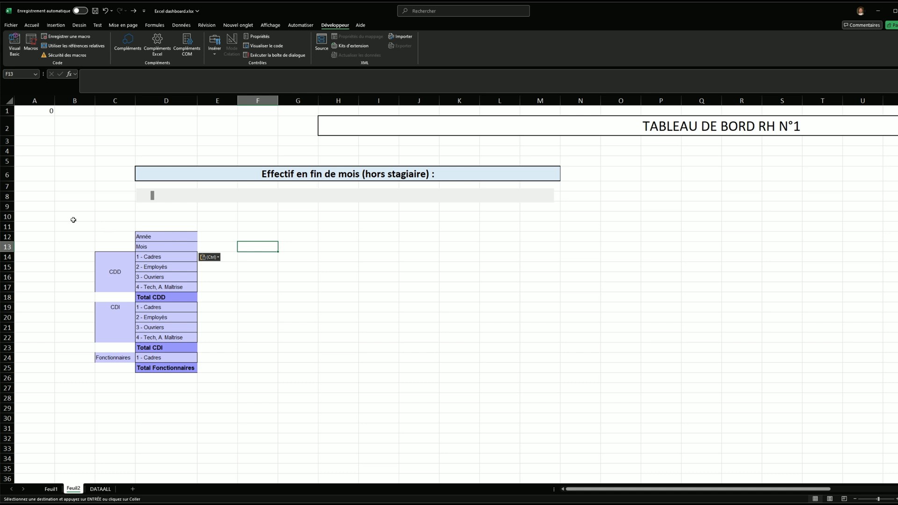
Step: Delete the two empty rows between the scroll bar and the Année label
{"action": "left_click", "coordinate": [8, 216]}
{"action": "right_click", "coordinate": [8, 217]}
{"action": "left_click", "coordinate": [34, 298]}
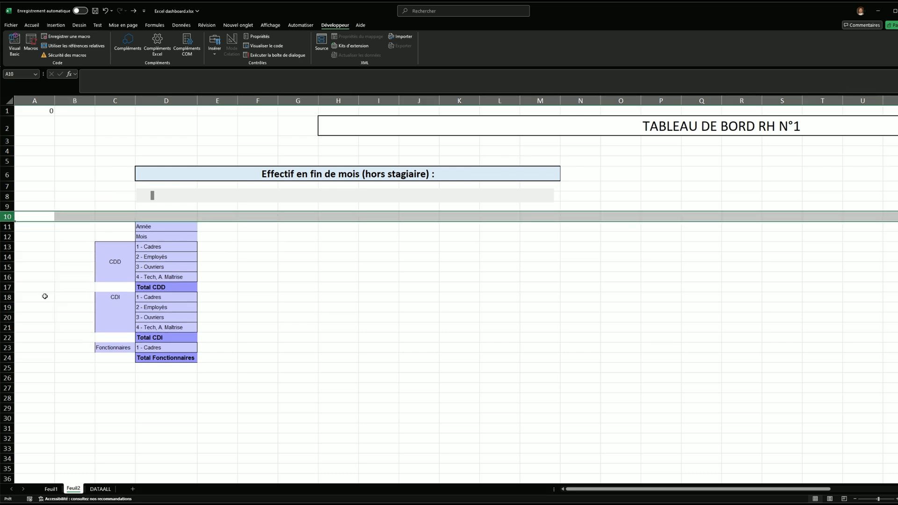
{"action": "right_click", "coordinate": [9, 216]}
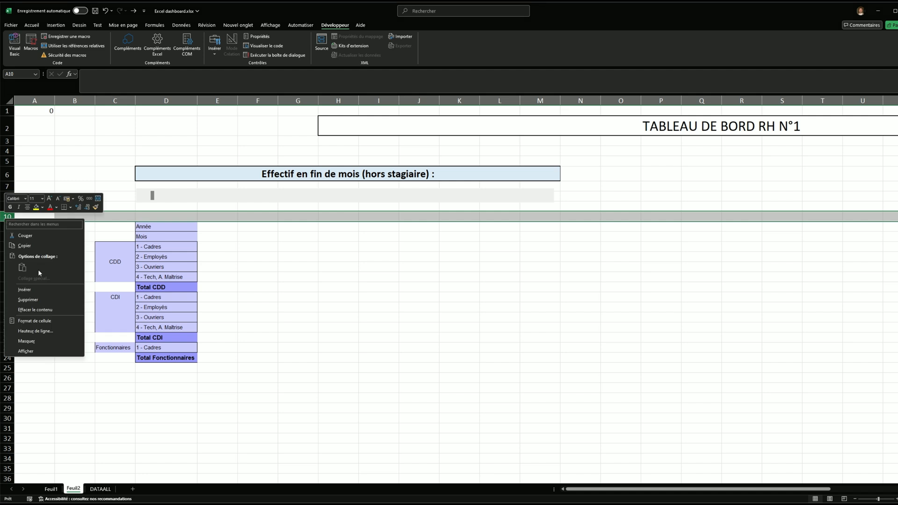
{"action": "left_click", "coordinate": [39, 300]}
{"action": "left_click", "coordinate": [314, 287]}
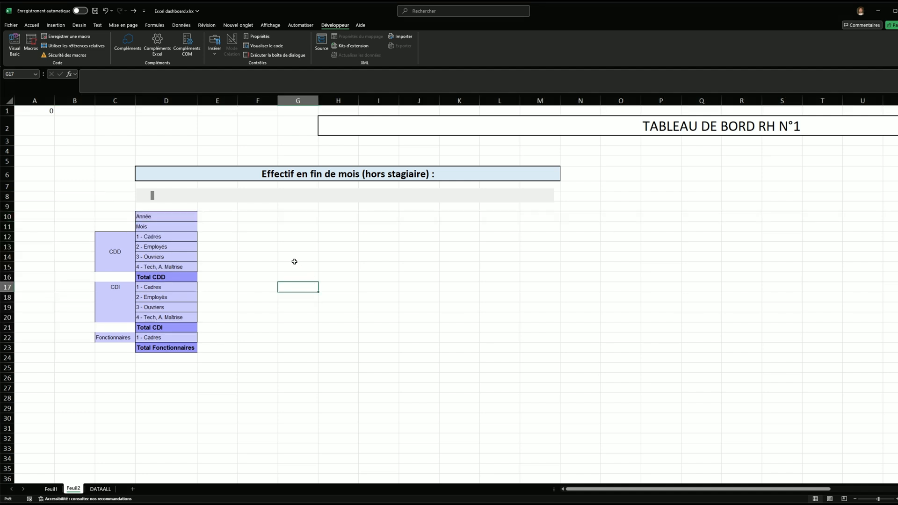
Step: Start an INDEX formula in E10 with the DATAALL columns C:AT as its array
{"action": "left_click", "coordinate": [218, 218]}
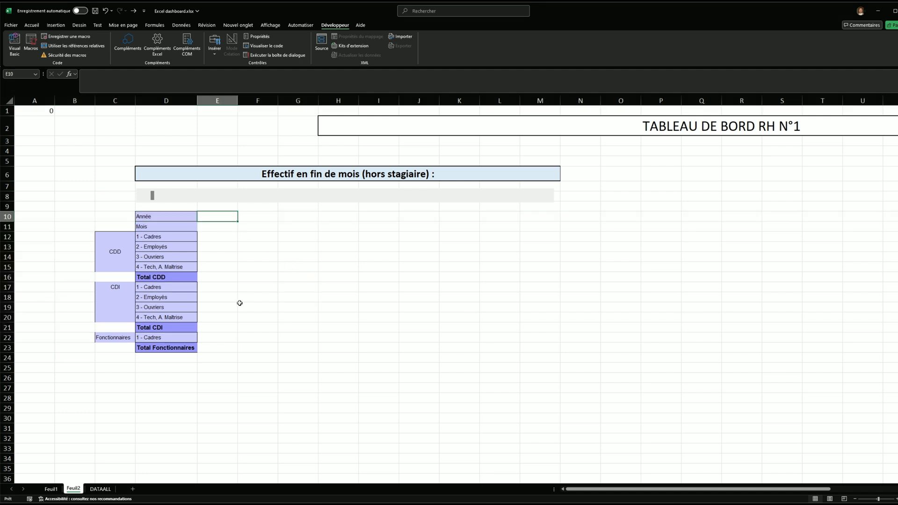
{"action": "left_click", "coordinate": [100, 489]}
{"action": "left_click", "coordinate": [224, 263]}
{"action": "left_click_drag", "start_coordinate": [4, 107], "coordinate": [6, 188]}
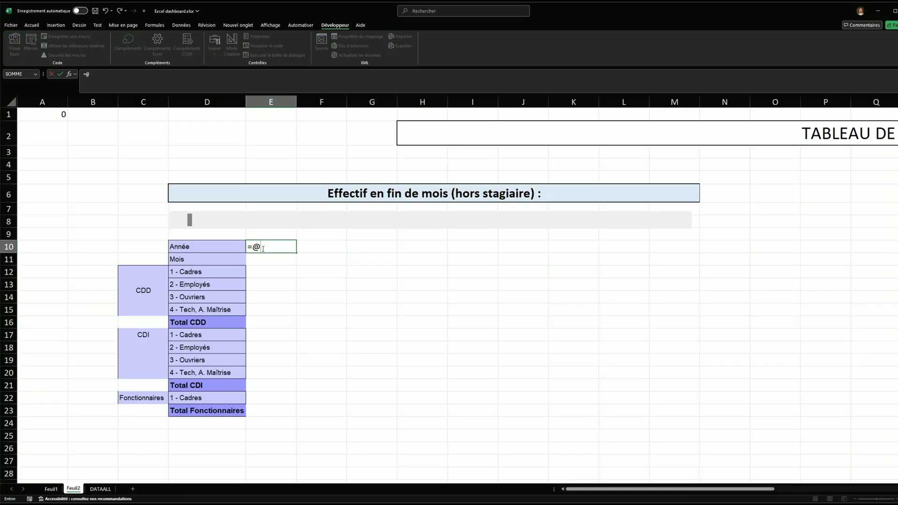
{"action": "type", "text": "inde"}
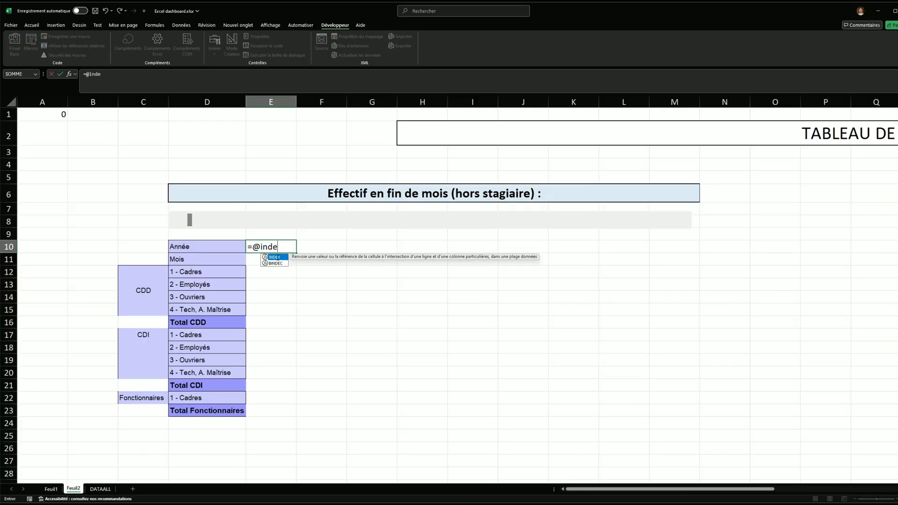
{"action": "double_click", "coordinate": [276, 257]}
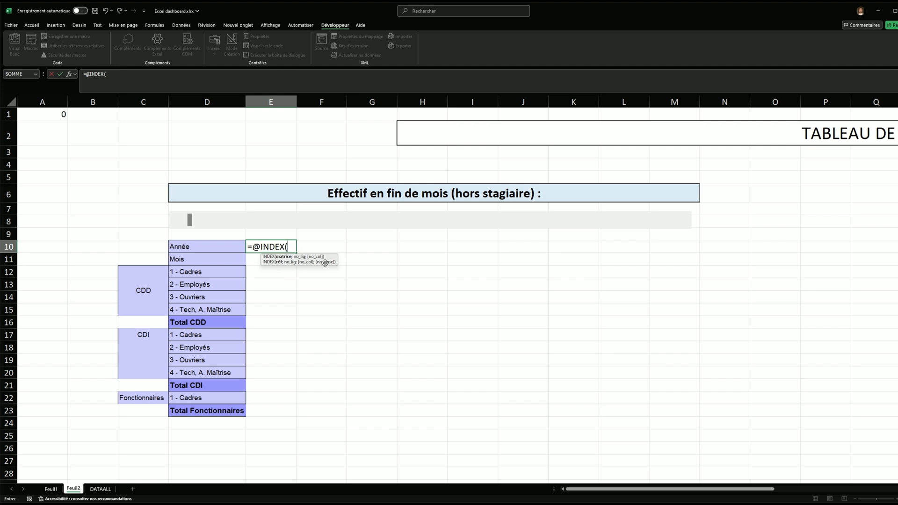
{"action": "left_click", "coordinate": [100, 489]}
{"action": "left_click_drag", "start_coordinate": [50, 107], "coordinate": [879, 198]}
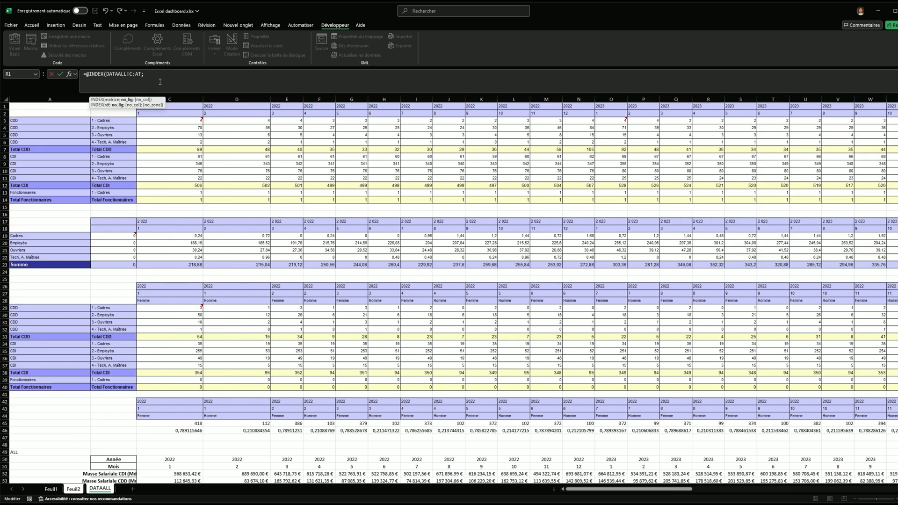
Step: Complete the E10 formula with LIGNE(A3) as the row and $A$1+COLONNE(A3) as the column
{"action": "type", "text": "ligne"}
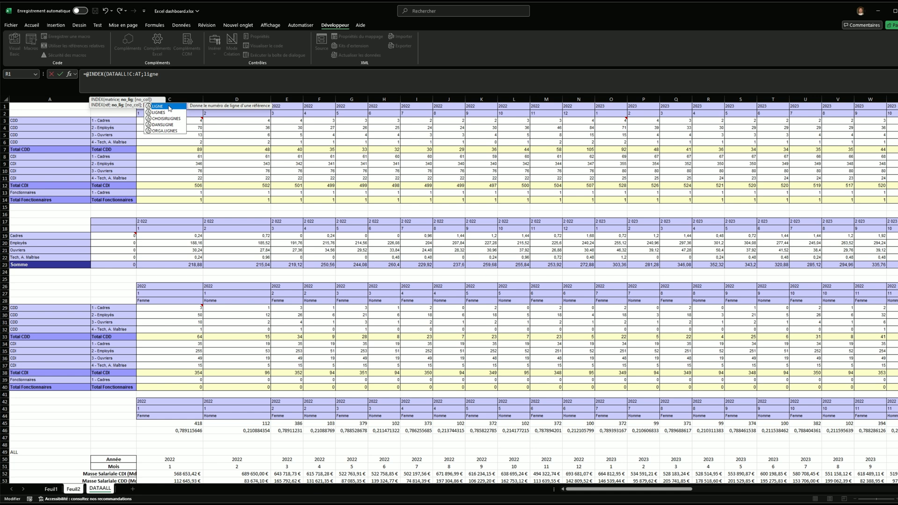
{"action": "double_click", "coordinate": [169, 109]}
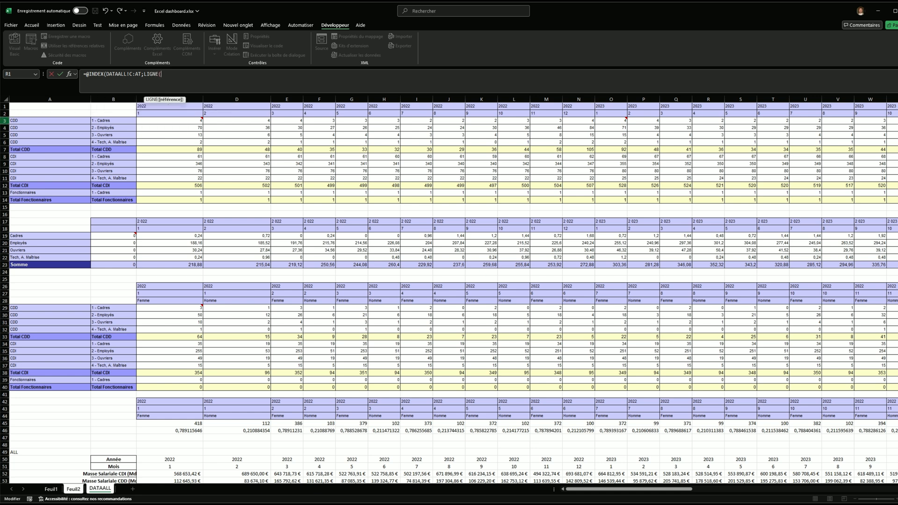
{"action": "type", "text": "A3); $A$"}
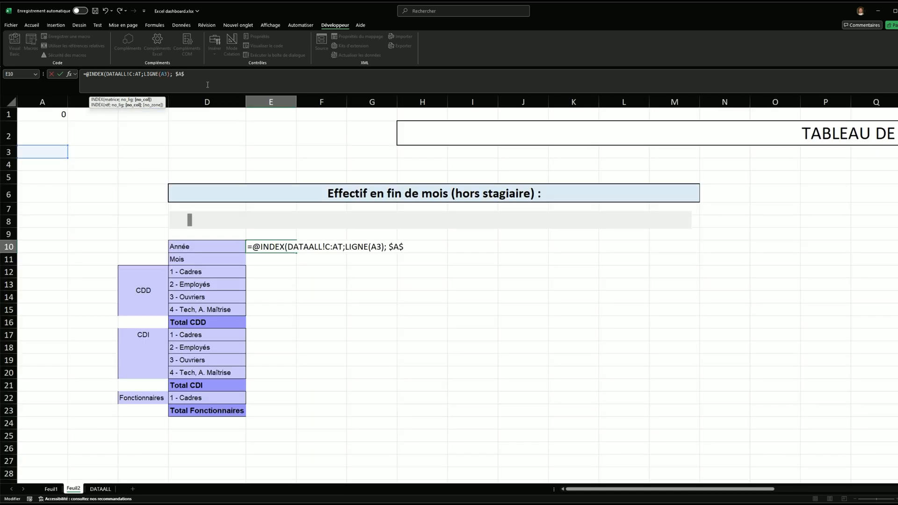
{"action": "type", "text": "1+col"}
{"action": "key", "text": "Tab"}
{"action": "type", "text": "A"}
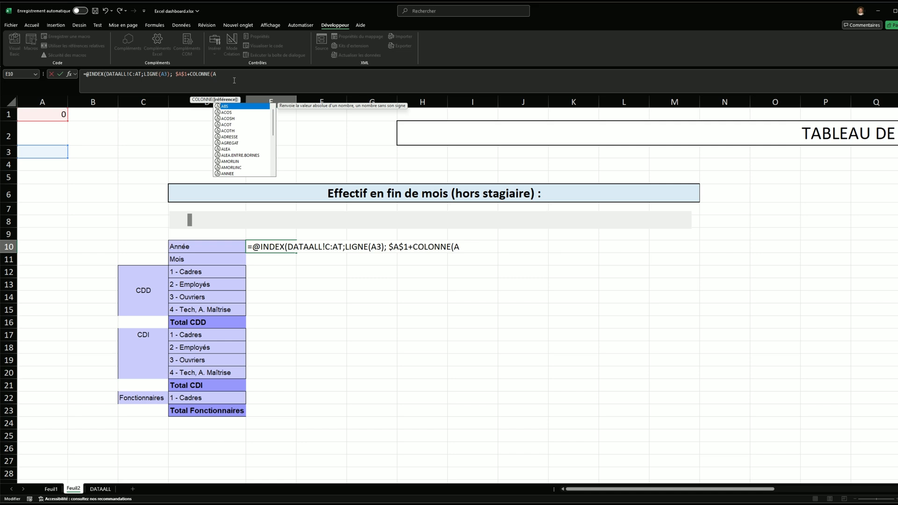
{"action": "type", "text": "1))"}
{"action": "key", "text": "Return"}
{"action": "key", "text": "Up"}
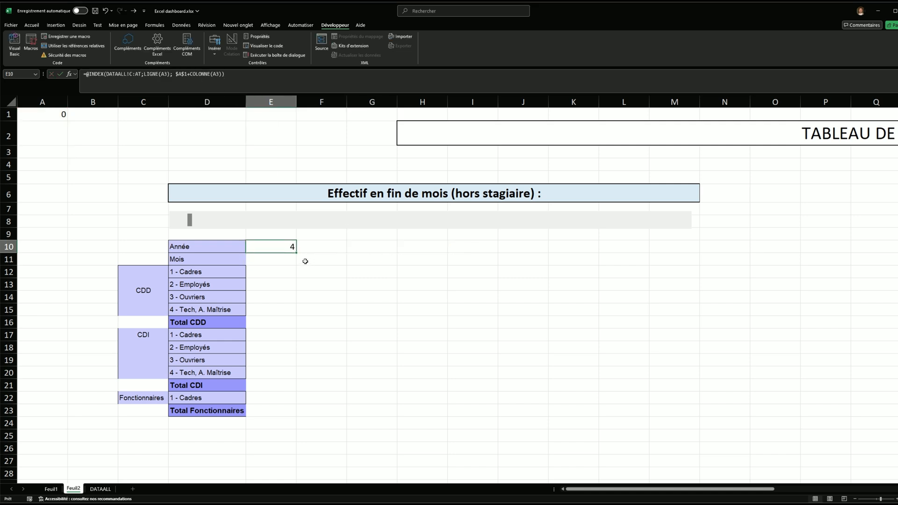
Step: Move the INDEX formula from E10 to E12 and fill it down to E23
{"action": "key", "text": "ctrl+c"}
{"action": "left_click", "coordinate": [274, 268]}
{"action": "key", "text": "Return"}
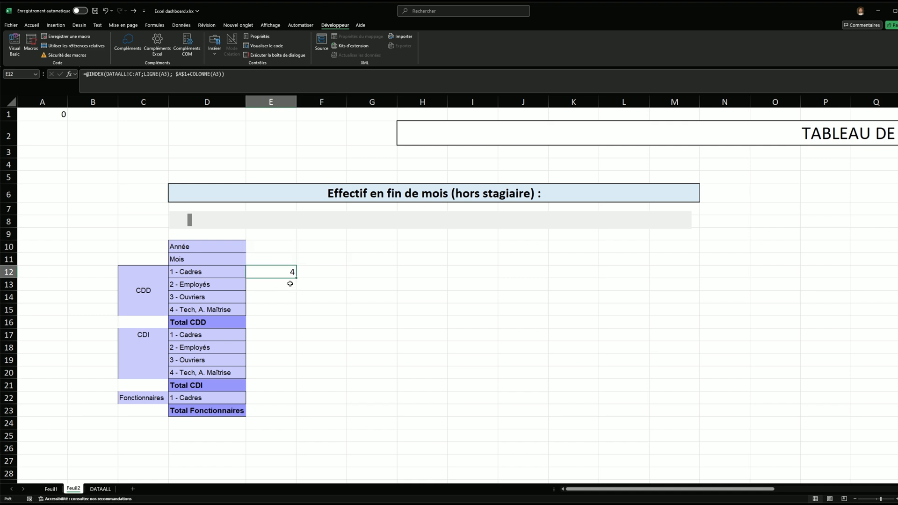
{"action": "left_click_drag", "start_coordinate": [297, 278], "coordinate": [296, 414]}
{"action": "left_click", "coordinate": [287, 324]}
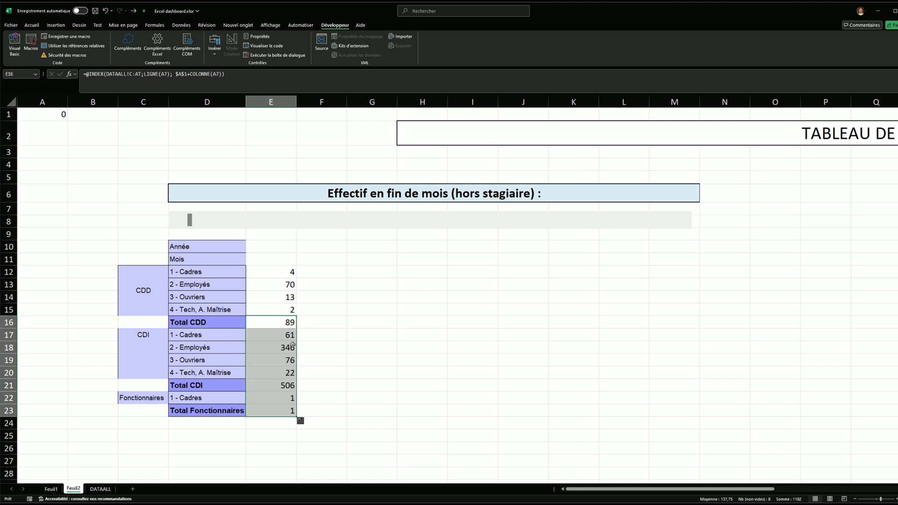
Step: Fill the E12 formula up through the Mois and Année rows to E10
{"action": "left_click_drag", "start_coordinate": [281, 272], "coordinate": [282, 411]}
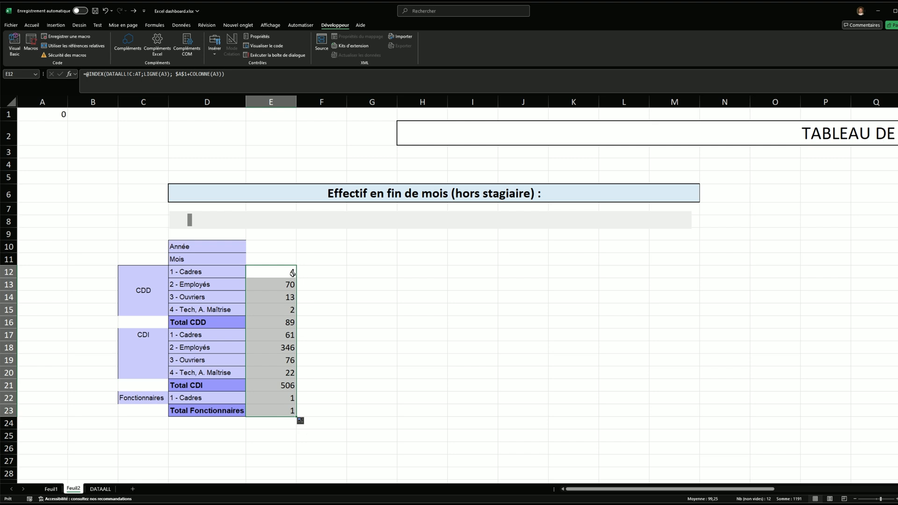
{"action": "left_click", "coordinate": [292, 274]}
{"action": "left_click_drag", "start_coordinate": [296, 277], "coordinate": [279, 248]}
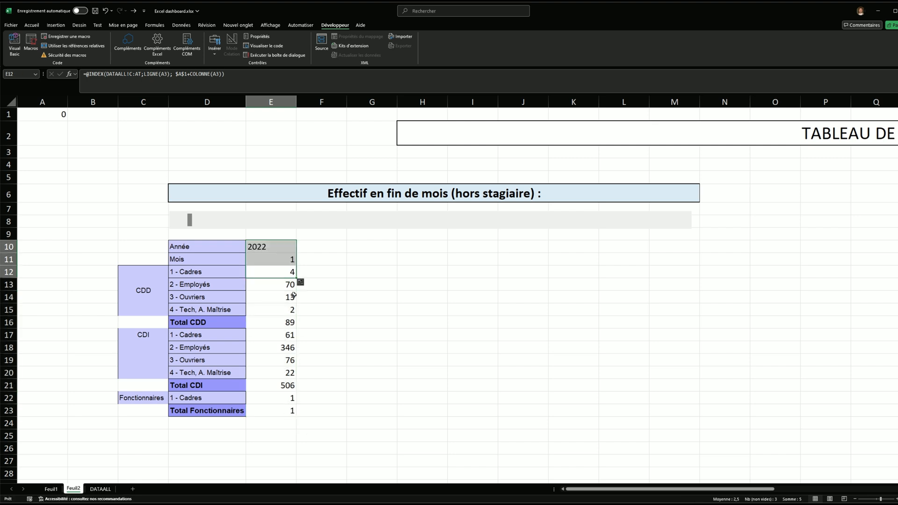
Step: Check the first month's source figures in DATAALL C1:C14, and fill the E10:E23 formulas across to column M
{"action": "left_click", "coordinate": [100, 489]}
{"action": "left_click_drag", "start_coordinate": [176, 107], "coordinate": [175, 200]}
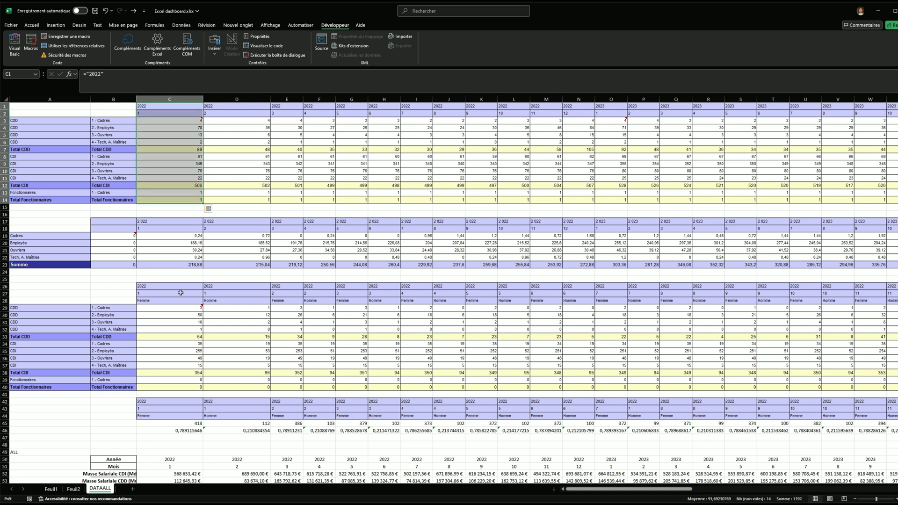
{"action": "left_click", "coordinate": [186, 121]}
{"action": "left_click_drag", "start_coordinate": [186, 120], "coordinate": [183, 200]}
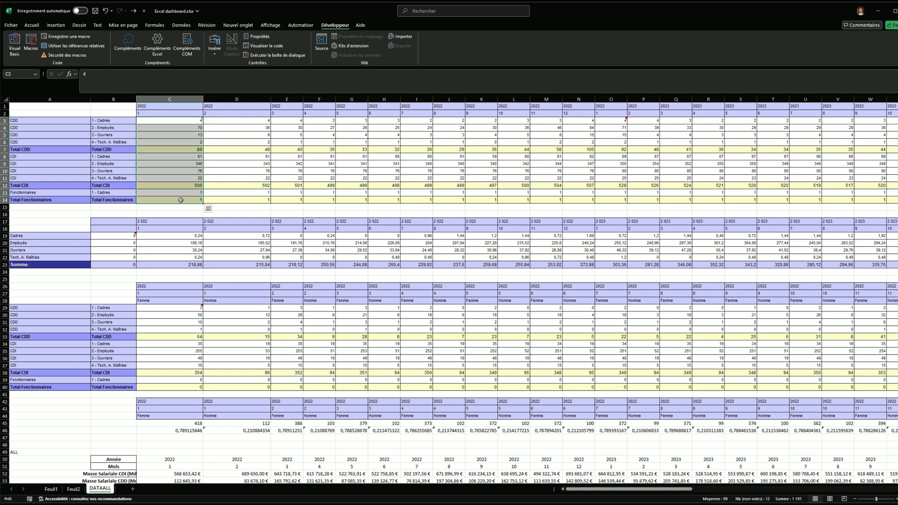
{"action": "left_click", "coordinate": [74, 489]}
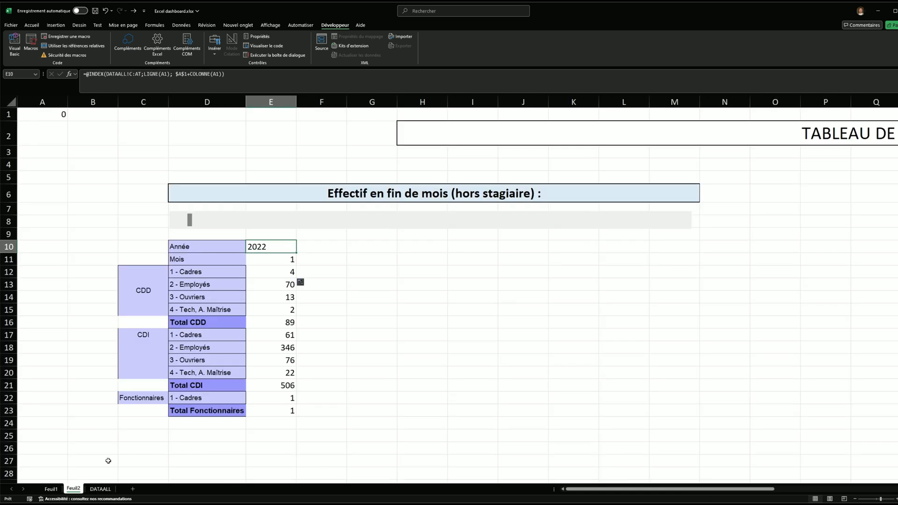
{"action": "left_click_drag", "start_coordinate": [262, 247], "coordinate": [683, 406]}
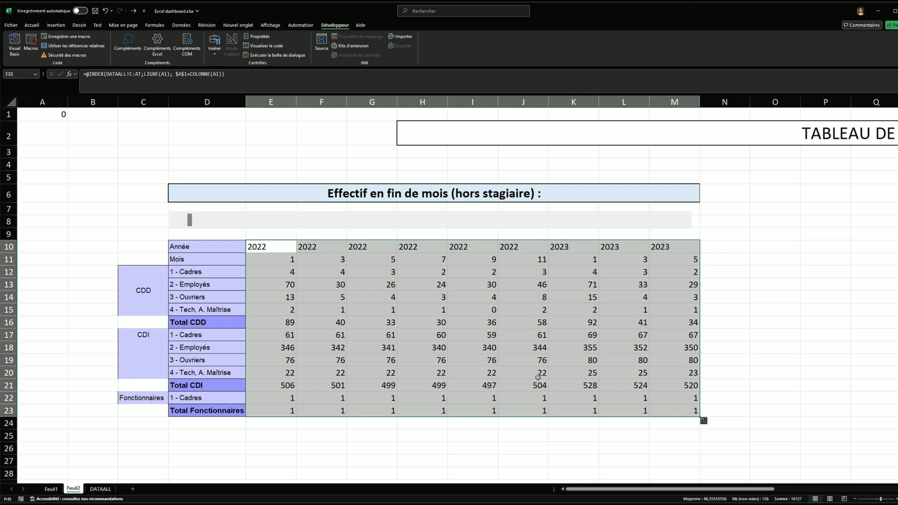
Step: Make the DATAALL reference absolute as $C:$AT and refill the monthly formulas across to column P
{"action": "left_click", "coordinate": [282, 259]}
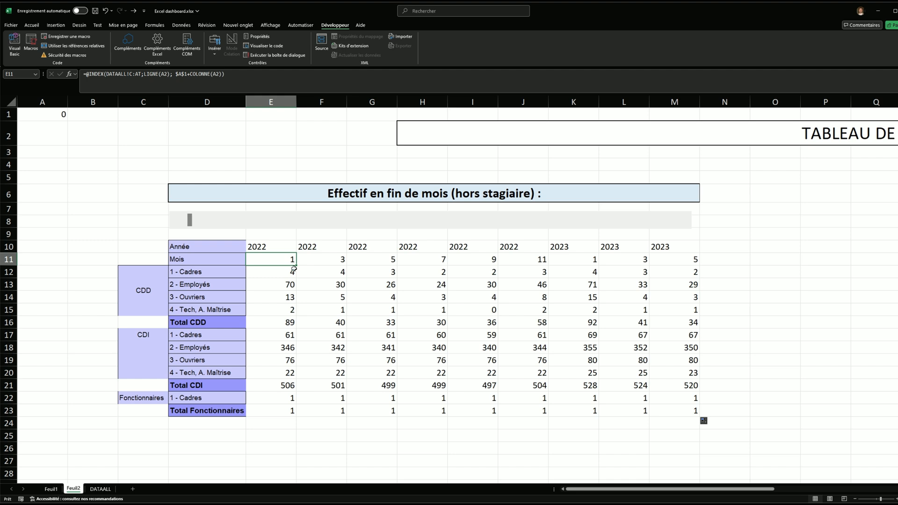
{"action": "left_click", "coordinate": [139, 74]}
{"action": "key", "text": "F4"}
{"action": "key", "text": "ctrl+Return"}
{"action": "left_click_drag", "start_coordinate": [296, 253], "coordinate": [679, 410]}
{"action": "left_click_drag", "start_coordinate": [674, 247], "coordinate": [825, 412]}
Step: Extend the scroll bar to column P and merge and centre the Effectif heading across D6:P6
{"action": "right_click", "coordinate": [655, 220]}
{"action": "left_click_drag", "start_coordinate": [692, 220], "coordinate": [850, 220]}
{"action": "left_click_drag", "start_coordinate": [608, 193], "coordinate": [826, 193]}
{"action": "left_click", "coordinate": [32, 25]}
{"action": "left_click", "coordinate": [259, 50]}
Step: Centre and border the E10:P23 data, and fill total cells E16:P16, E21:P21 and E23:P23 with light yellow
{"action": "left_click_drag", "start_coordinate": [270, 245], "coordinate": [818, 409]}
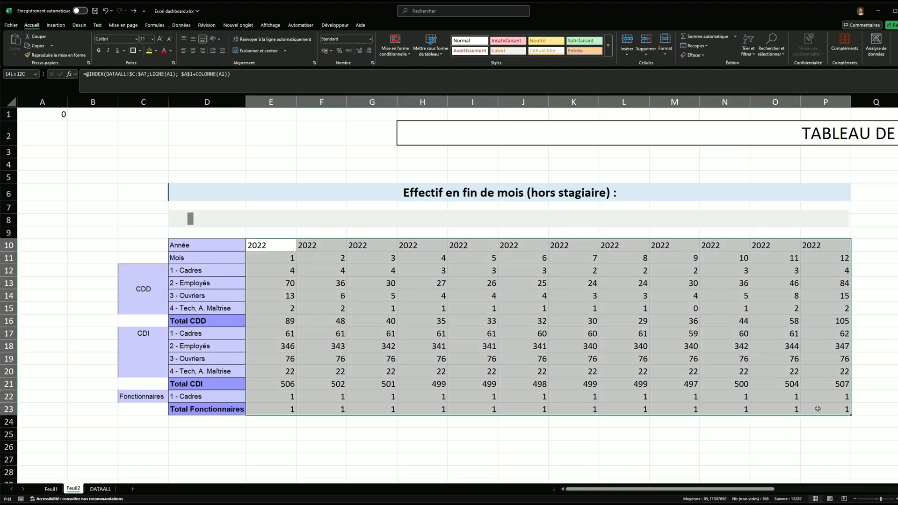
{"action": "scroll", "coordinate": [851, 427], "scroll_direction": "down", "scroll_amount": 1}
{"action": "left_click_drag", "start_coordinate": [232, 288], "coordinate": [707, 288]}
{"action": "left_click_drag", "start_coordinate": [232, 343], "coordinate": [707, 343], "text": "ctrl"}
{"action": "left_click_drag", "start_coordinate": [232, 364], "coordinate": [707, 364], "text": "ctrl"}
{"action": "left_click", "coordinate": [156, 50]}
{"action": "left_click", "coordinate": [225, 106]}
Step: Copy the Année label's formatting onto the year and month headers E10:P11, and test the scroll bar in both directions
{"action": "right_click", "coordinate": [208, 224]}
{"action": "left_click", "coordinate": [290, 215]}
{"action": "left_click_drag", "start_coordinate": [232, 224], "coordinate": [707, 234]}
{"action": "left_click", "coordinate": [751, 278]}
{"action": "left_click", "coordinate": [721, 202]}
{"action": "left_click", "coordinate": [153, 202]}
{"action": "left_click", "coordinate": [794, 289]}
Step: Apply thick outside borders around M10:M23 and around P10:P23
{"action": "left_click_drag", "start_coordinate": [574, 225], "coordinate": [578, 364]}
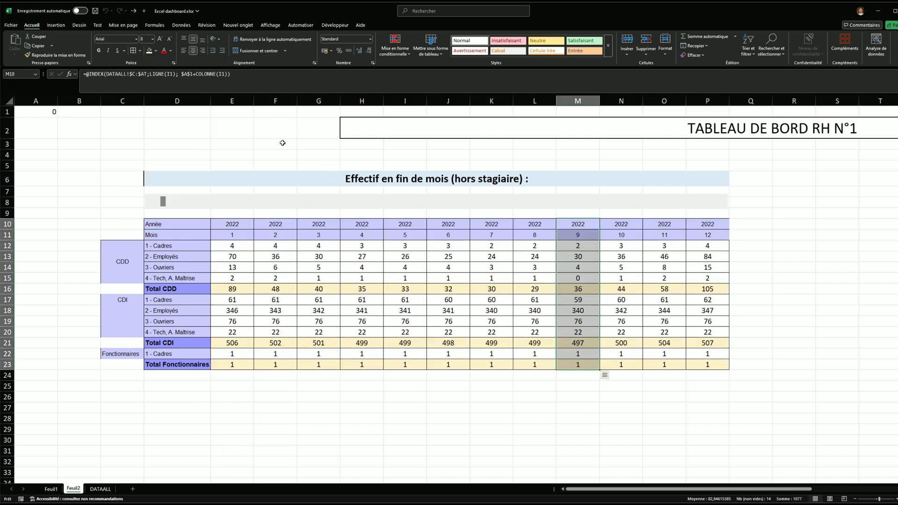
{"action": "left_click", "coordinate": [140, 50]}
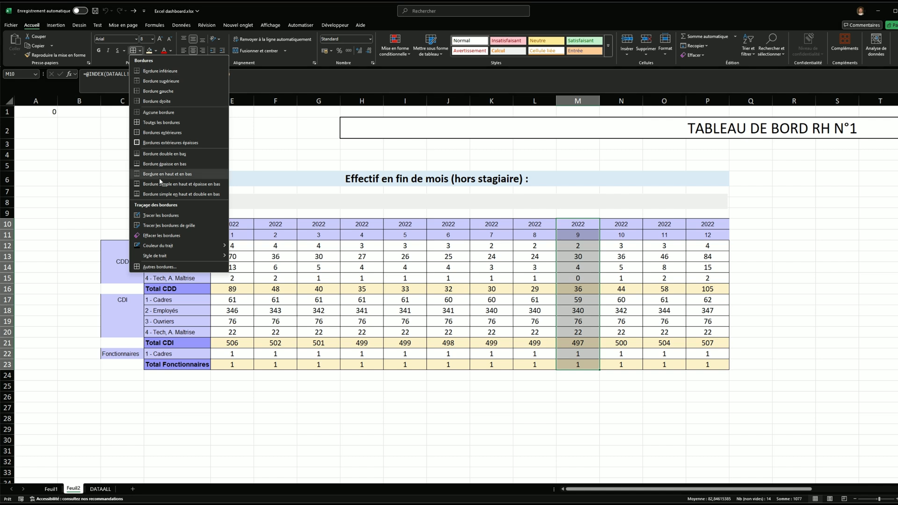
{"action": "left_click", "coordinate": [153, 142]}
{"action": "left_click_drag", "start_coordinate": [707, 225], "coordinate": [707, 365]}
{"action": "left_click", "coordinate": [133, 50]}
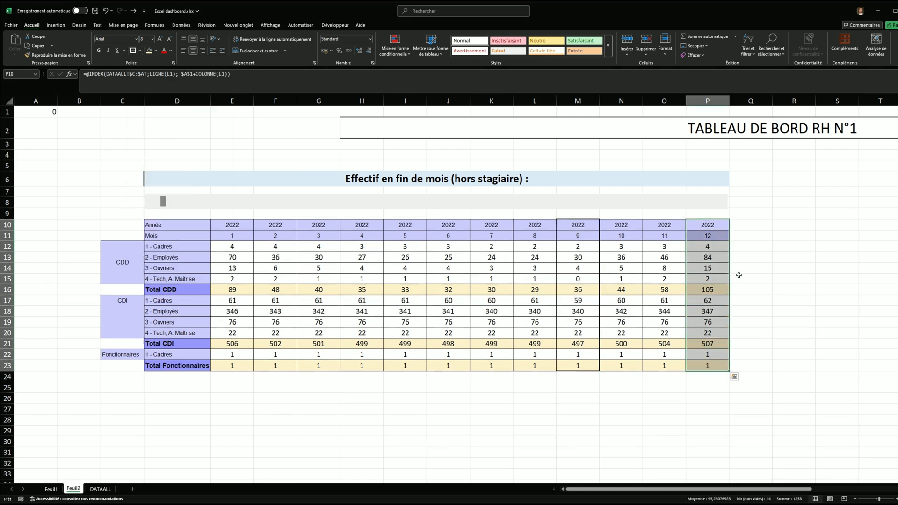
Step: Add an "Evolution" heading beside the table and place it in R11
{"action": "scroll", "coordinate": [789, 276], "scroll_direction": "down", "scroll_amount": 1}
{"action": "left_click", "coordinate": [793, 181]}
{"action": "type", "text": "1"}
{"action": "key", "text": "BackSpace"}
{"action": "type", "text": "Evolution"}
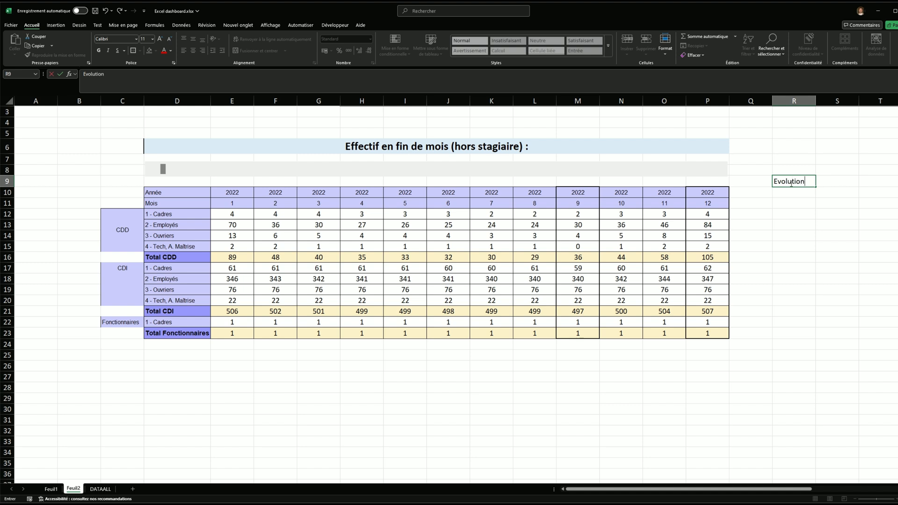
{"action": "key", "text": "Return"}
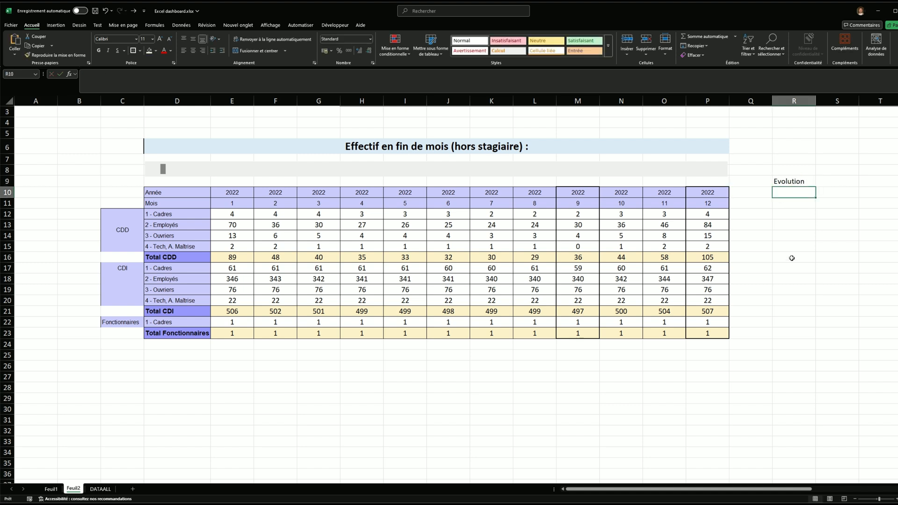
{"action": "left_click", "coordinate": [799, 184]}
{"action": "left_click_drag", "start_coordinate": [800, 187], "coordinate": [798, 204]}
{"action": "left_click", "coordinate": [799, 266]}
Step: Enter =SIERREUR(SI(P12>M12; "+" & TEXTE((P12-M12)/M12 * 100; "0,00") & " %"; TEXTE((P12-M12)/P12*100; "0,00") & " %");"") in R12
{"action": "left_click", "coordinate": [794, 215]}
{"action": "type", "text": "=SIERREUR(SI(P12>M12; \"+\" & TEXTE((P12-M12)/M12 * 100; \"0,00\") & \" %\"; TEXTE((P12-M12)/P12*100; \"0,00\") & \" %\");\"\")"}
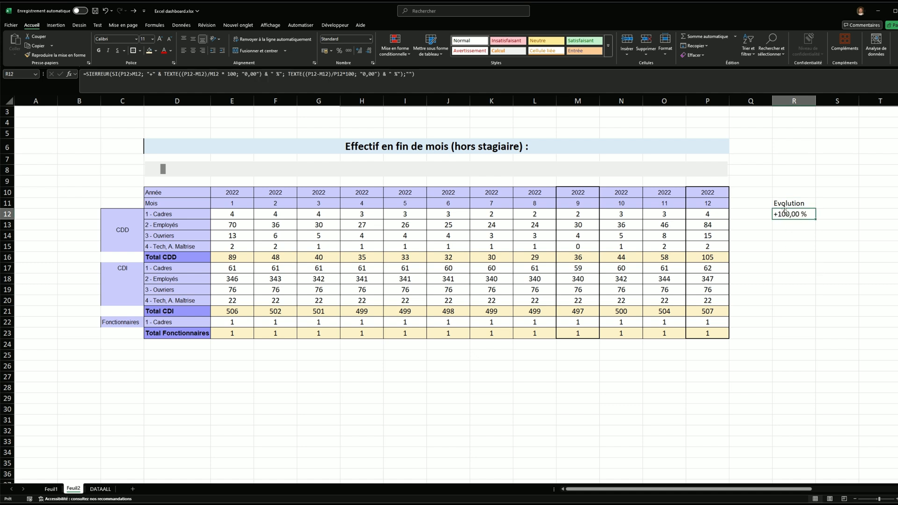
{"action": "left_click", "coordinate": [707, 214]}
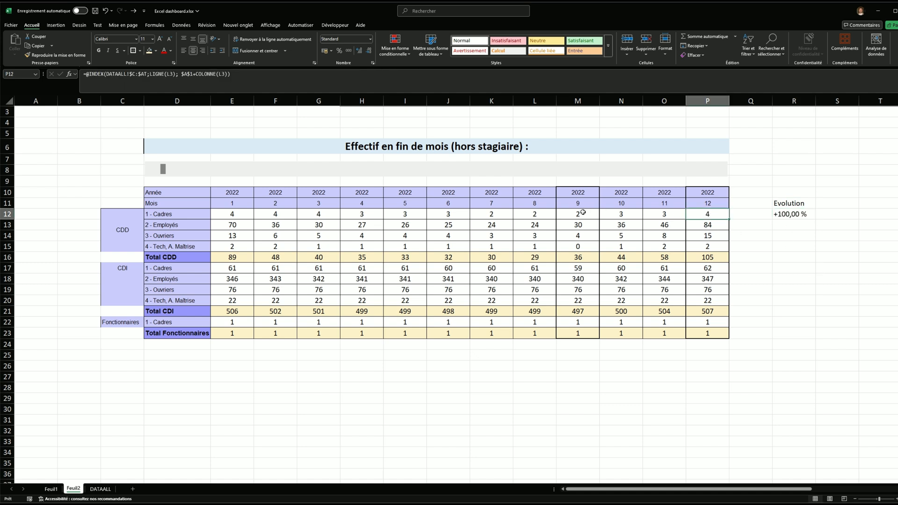
{"action": "left_click", "coordinate": [583, 213]}
{"action": "left_click", "coordinate": [705, 213]}
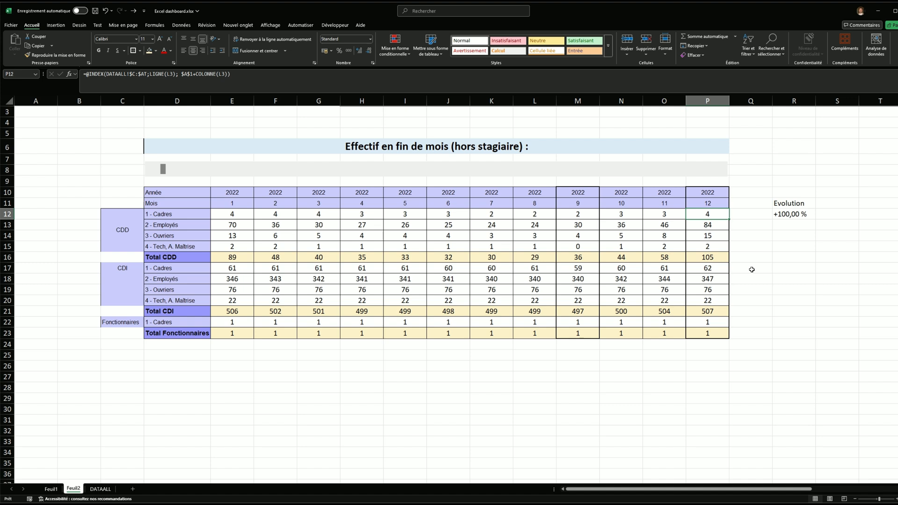
Step: Fill the Evolution formula from R12 down to R23
{"action": "left_click", "coordinate": [798, 216]}
{"action": "left_click_drag", "start_coordinate": [817, 220], "coordinate": [795, 336]}
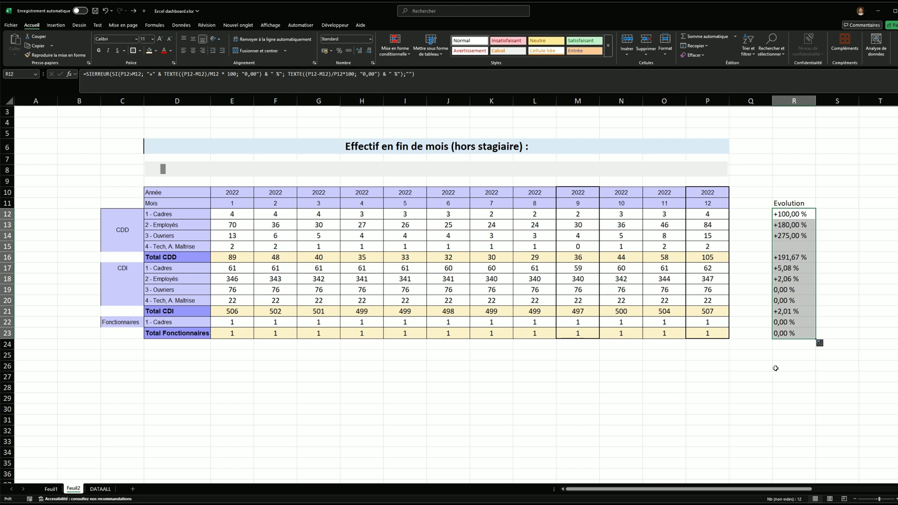
{"action": "left_click", "coordinate": [534, 365]}
Step: Insert a curved arrow shape and fit it to run from the Evolution heading to column M's header
{"action": "left_click", "coordinate": [56, 24]}
{"action": "left_click", "coordinate": [141, 45]}
{"action": "left_click", "coordinate": [190, 160]}
{"action": "left_click_drag", "start_coordinate": [628, 230], "coordinate": [639, 310]}
{"action": "mouse_move", "coordinate": [620, 204]}
{"action": "left_mouse_down"}
{"action": "mouse_move", "coordinate": [678, 263]}
{"action": "mouse_move", "coordinate": [773, 164]}
{"action": "left_mouse_up"}
{"action": "left_click_drag", "start_coordinate": [695, 174], "coordinate": [582, 169]}
{"action": "left_click_drag", "start_coordinate": [693, 158], "coordinate": [686, 189]}
{"action": "left_click_drag", "start_coordinate": [737, 193], "coordinate": [736, 185]}
Step: Duplicate the curved arrow and shorten the copy to run from the Evolution heading to column P's header
{"action": "key", "text": "ctrl+c"}
{"action": "key", "text": "ctrl+v"}
{"action": "left_click_drag", "start_coordinate": [605, 196], "coordinate": [716, 192]}
{"action": "left_click", "coordinate": [693, 193]}
{"action": "left_click", "coordinate": [686, 179]}
{"action": "left_click", "coordinate": [753, 236]}
Step: Fine-tune the size and curve of both arrows so their tips meet M10 and P10
{"action": "left_click", "coordinate": [806, 196]}
{"action": "left_click_drag", "start_coordinate": [807, 196], "coordinate": [807, 193]}
{"action": "left_click_drag", "start_coordinate": [656, 180], "coordinate": [656, 177]}
{"action": "left_click_drag", "start_coordinate": [581, 186], "coordinate": [588, 186]}
{"action": "left_click", "coordinate": [716, 194]}
{"action": "left_click_drag", "start_coordinate": [709, 186], "coordinate": [716, 185]}
{"action": "left_click", "coordinate": [748, 322]}
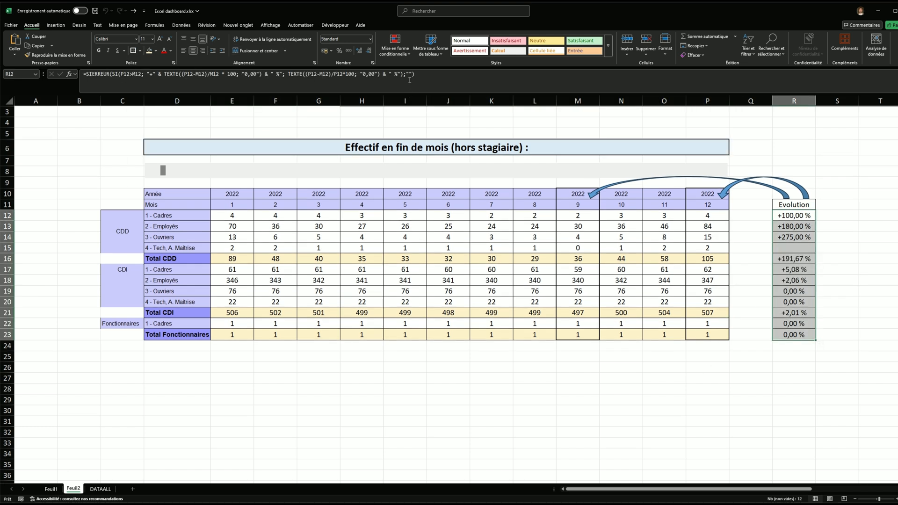
Step: Apply a formula-based conditional formatting rule =P12<M12 with a red font to R12:R23
{"action": "left_click", "coordinate": [394, 53]}
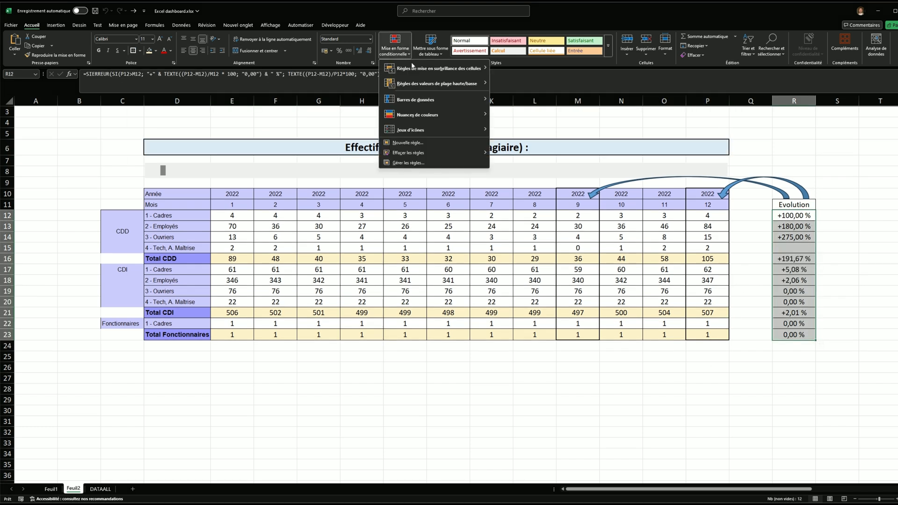
{"action": "mouse_move", "coordinate": [439, 69]}
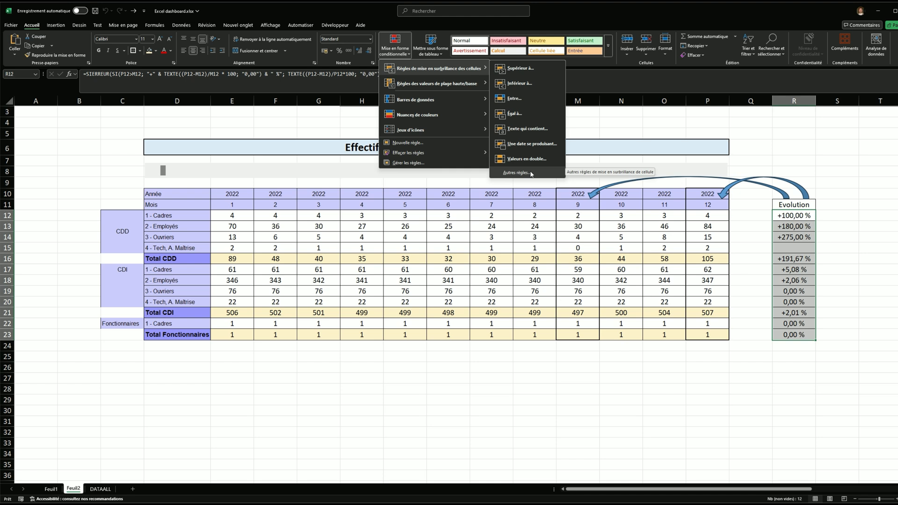
{"action": "left_click", "coordinate": [517, 173]}
{"action": "left_click", "coordinate": [337, 298]}
{"action": "left_click", "coordinate": [326, 327]}
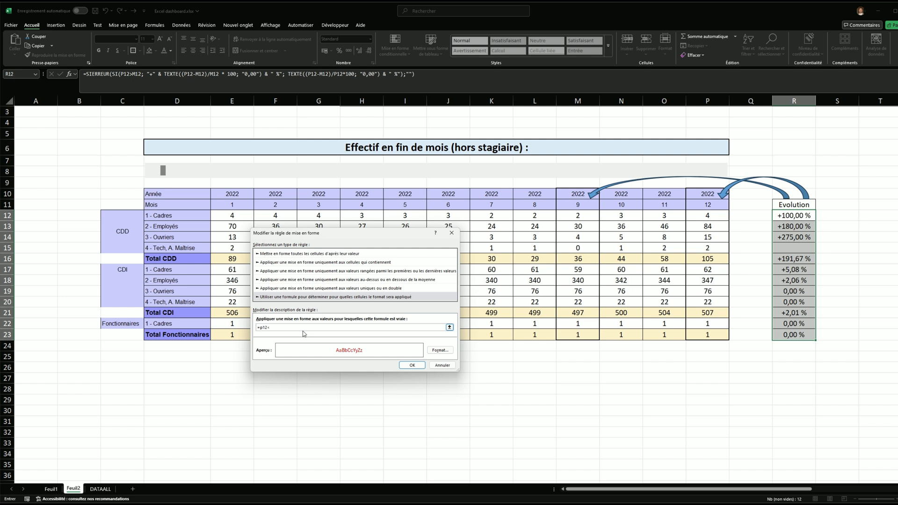
{"action": "type", "text": "12"}
{"action": "left_click", "coordinate": [412, 365]}
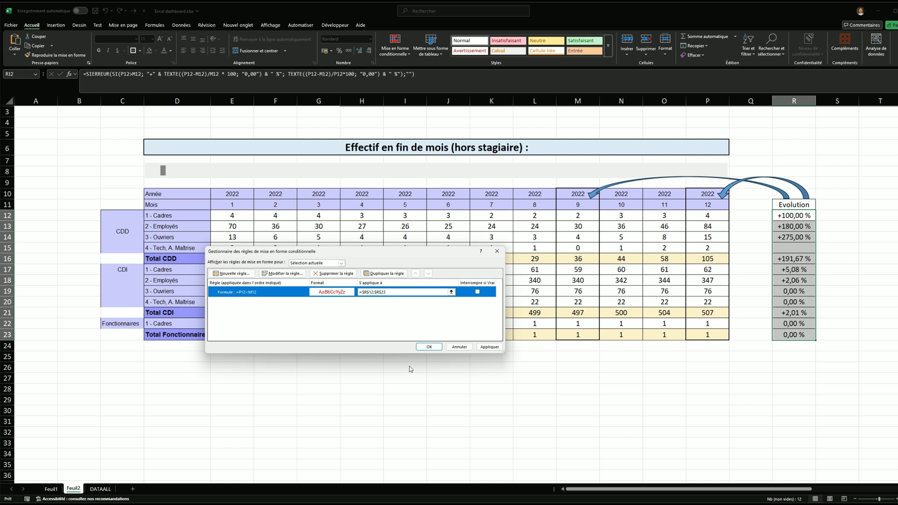
{"action": "left_click", "coordinate": [485, 349]}
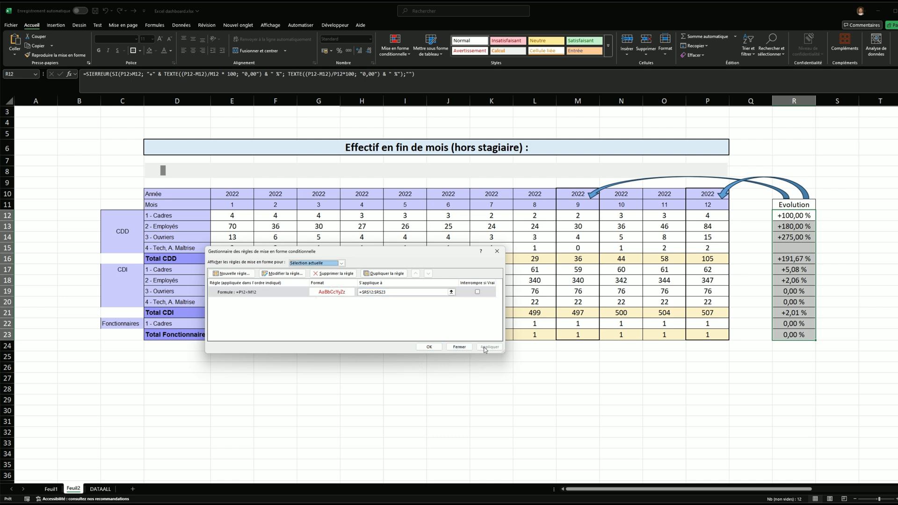
Step: Confirm the conditional formatting rule and format the Evolution values in R12:R23 with a bold green font
{"action": "left_click", "coordinate": [427, 347]}
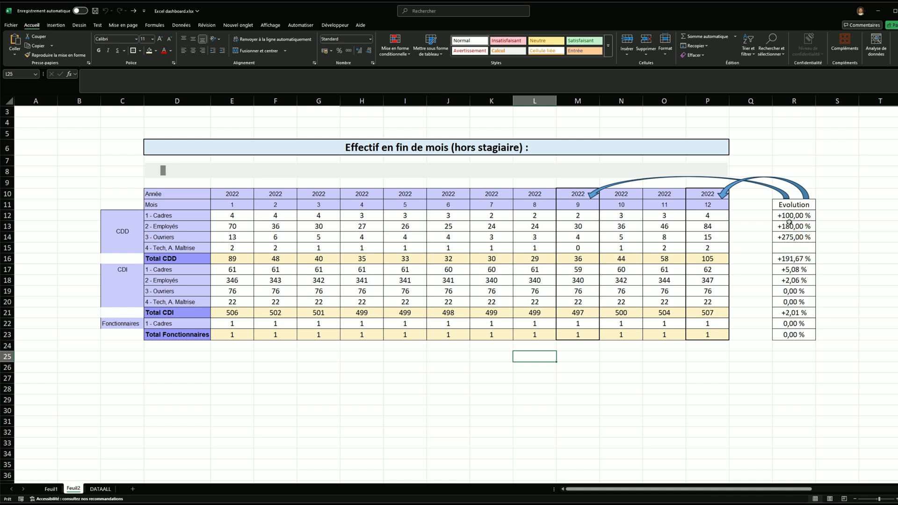
{"action": "left_click_drag", "start_coordinate": [787, 215], "coordinate": [794, 335]}
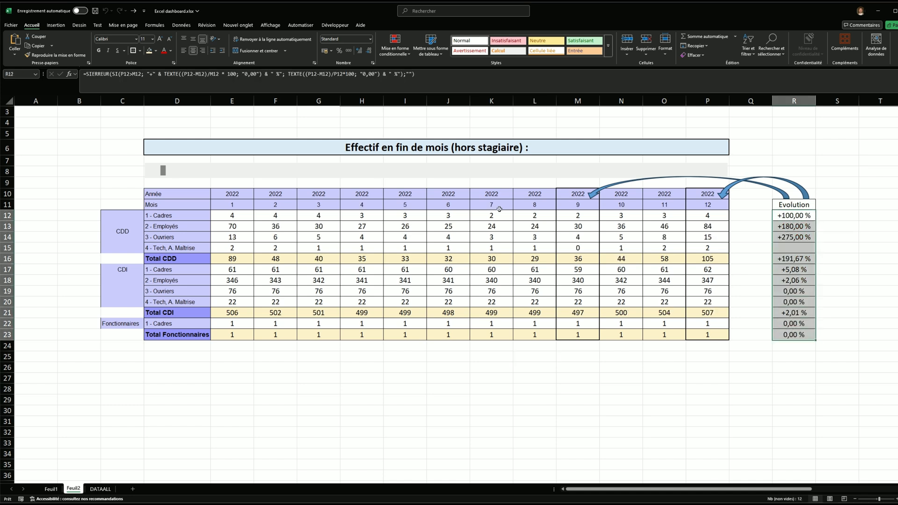
{"action": "left_click", "coordinate": [171, 50]}
{"action": "left_click", "coordinate": [257, 99]}
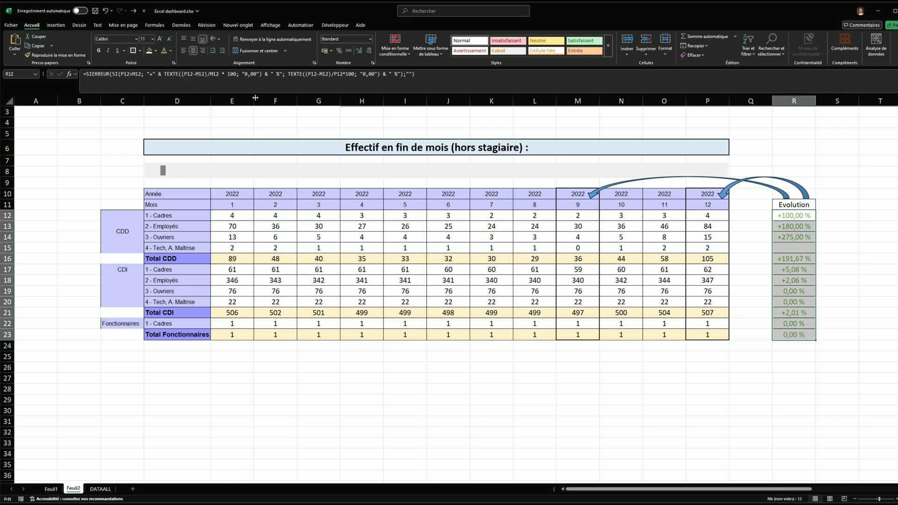
{"action": "left_click", "coordinate": [99, 51]}
Step: Insert a clustered column chart (Histogramme groupé) based on the range D11:P23
{"action": "left_click_drag", "start_coordinate": [177, 194], "coordinate": [707, 335]}
{"action": "left_click", "coordinate": [250, 195]}
{"action": "left_click", "coordinate": [56, 25]}
{"action": "left_click", "coordinate": [249, 47]}
{"action": "left_click", "coordinate": [417, 165]}
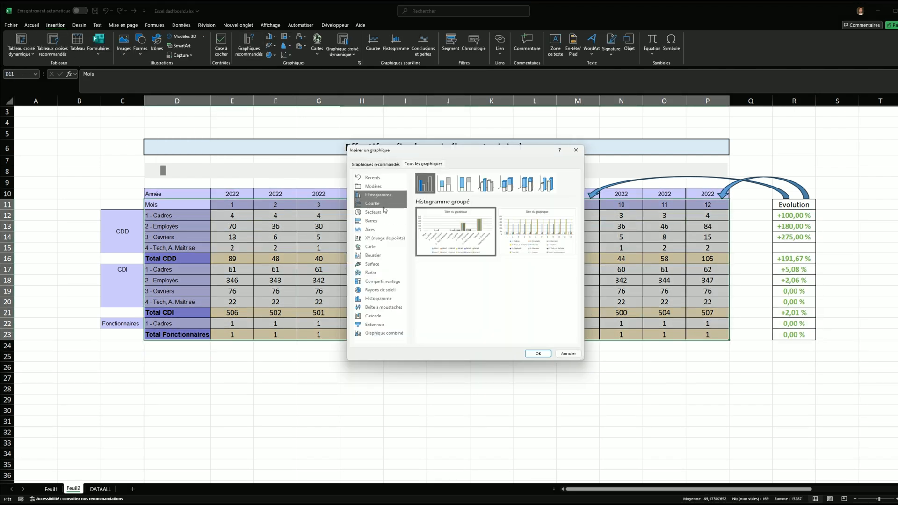
{"action": "left_click", "coordinate": [535, 354]}
Step: Place the chart directly below the table, apply the dark chart style, and resize it to span columns D to P down to row 35
{"action": "left_click_drag", "start_coordinate": [453, 222], "coordinate": [265, 348]}
{"action": "left_click", "coordinate": [339, 46]}
{"action": "scroll", "coordinate": [383, 299], "scroll_direction": "down", "scroll_amount": 1}
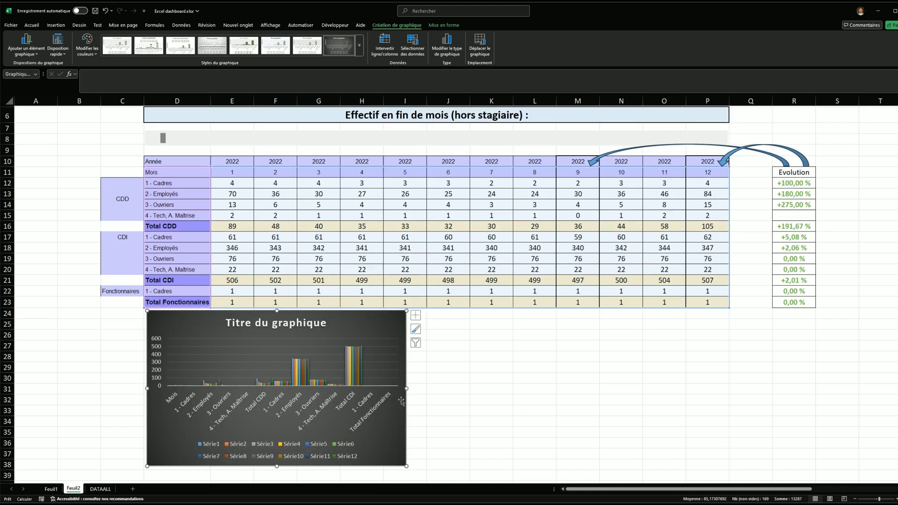
{"action": "left_click_drag", "start_coordinate": [406, 388], "coordinate": [728, 388]}
{"action": "left_click_drag", "start_coordinate": [437, 466], "coordinate": [438, 437]}
Step: Delete the chart's title and legend
{"action": "left_click", "coordinate": [445, 326]}
{"action": "key", "text": "Delete"}
{"action": "left_click", "coordinate": [452, 426]}
{"action": "key", "text": "Delete"}
Step: Swap the rows and columns in the chart's data source
{"action": "left_click", "coordinate": [441, 26]}
{"action": "left_click", "coordinate": [413, 27]}
{"action": "left_click", "coordinate": [411, 51]}
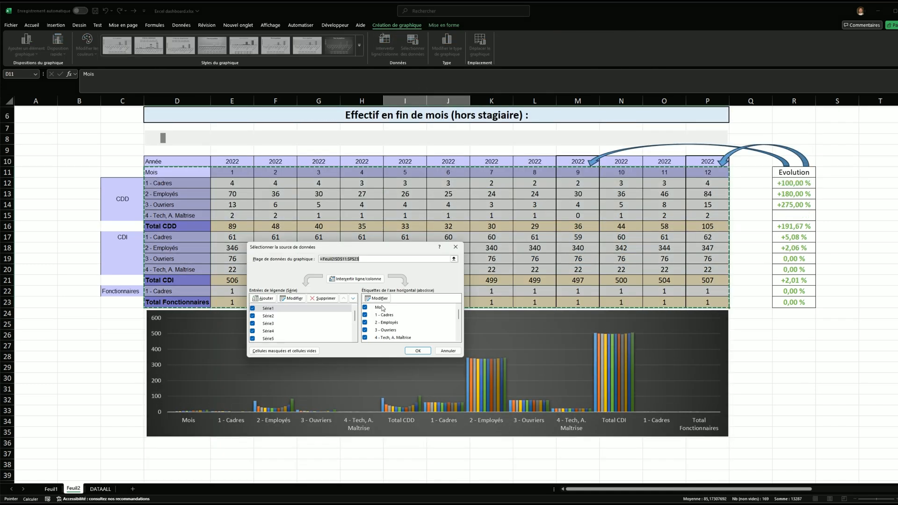
{"action": "left_click", "coordinate": [368, 280]}
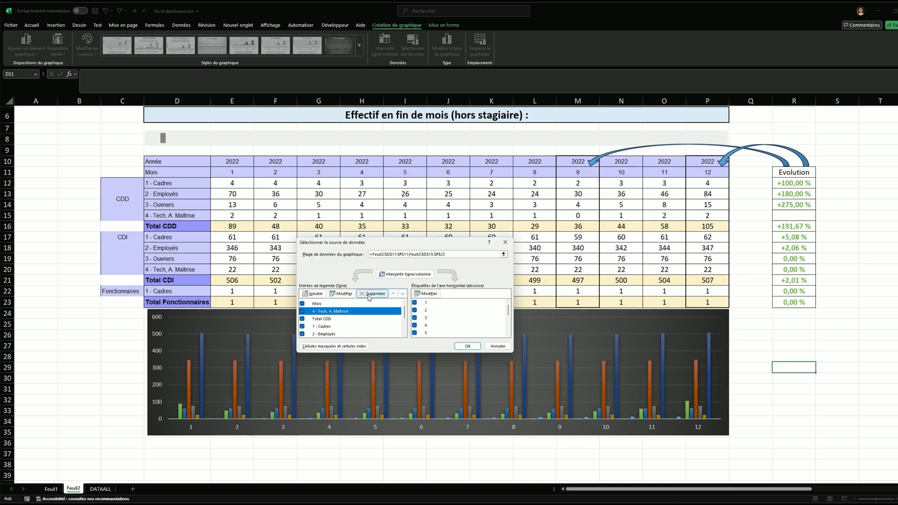
Step: Remove every series except Total CDD and Total CDI from the chart's data source and apply the selection
{"action": "left_click", "coordinate": [367, 295]}
{"action": "left_click", "coordinate": [367, 296]}
{"action": "left_click", "coordinate": [368, 296]}
{"action": "left_click", "coordinate": [367, 295]}
{"action": "left_click", "coordinate": [372, 294]}
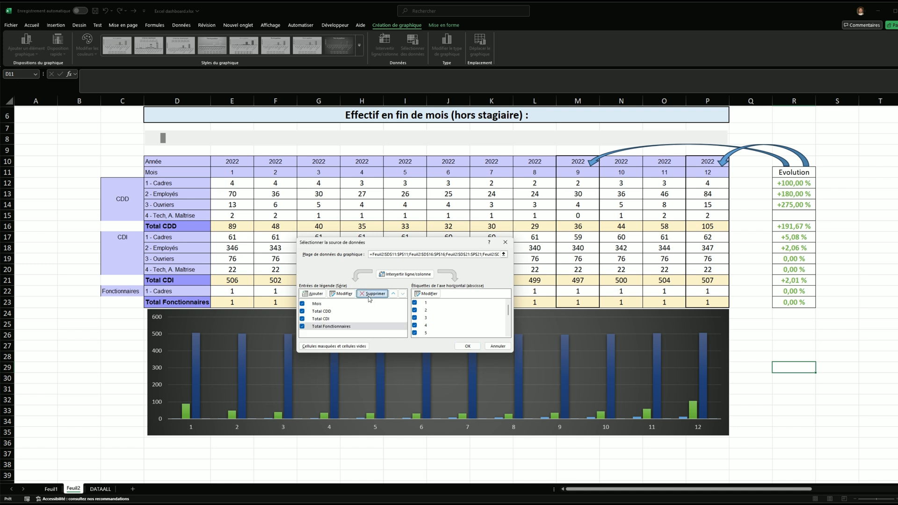
{"action": "left_click", "coordinate": [372, 294]}
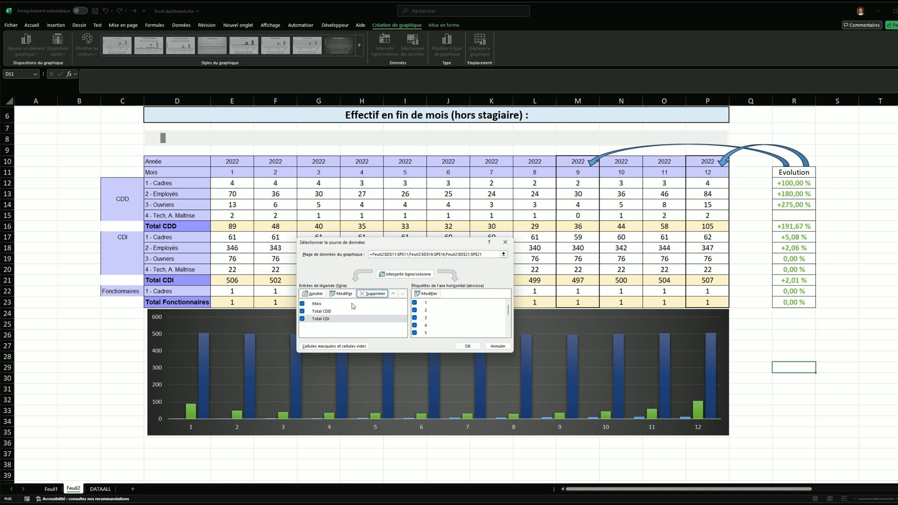
{"action": "left_click", "coordinate": [467, 346]}
{"action": "left_click", "coordinate": [777, 391]}
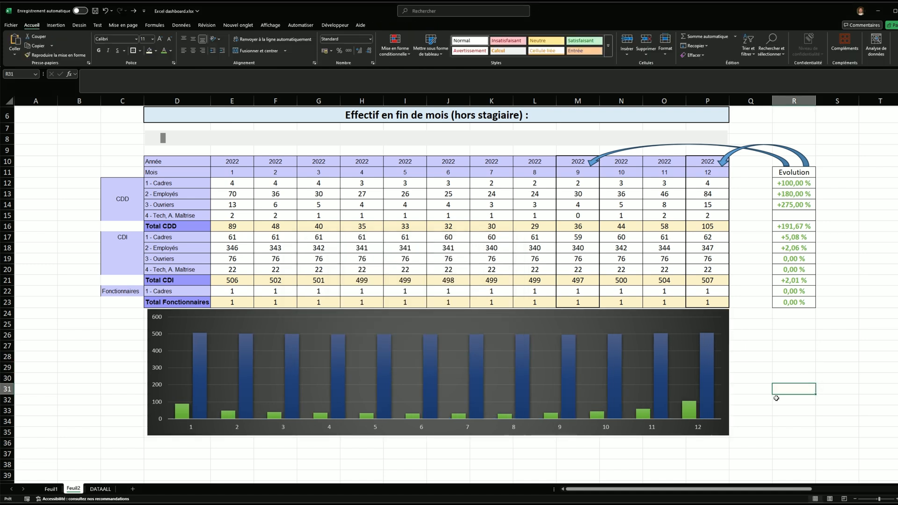
Step: Advance the scroll bar above the table until column P shows month 11 of 2023
{"action": "left_click", "coordinate": [720, 145]}
{"action": "left_click", "coordinate": [720, 144]}
{"action": "left_click", "coordinate": [720, 144]}
{"action": "left_click", "coordinate": [720, 144]}
{"action": "left_click", "coordinate": [720, 144]}
{"action": "left_click", "coordinate": [720, 144]}
{"action": "left_click", "coordinate": [721, 144]}
{"action": "left_click", "coordinate": [721, 144]}
{"action": "left_click", "coordinate": [721, 144]}
{"action": "left_click", "coordinate": [720, 144]}
{"action": "left_click", "coordinate": [720, 144]}
{"action": "left_click", "coordinate": [720, 144]}
{"action": "left_click", "coordinate": [721, 145]}
{"action": "left_click", "coordinate": [720, 144]}
{"action": "left_click", "coordinate": [720, 144]}
{"action": "left_click", "coordinate": [720, 145]}
{"action": "left_click", "coordinate": [720, 144]}
{"action": "left_click", "coordinate": [721, 144]}
{"action": "left_click", "coordinate": [721, 144]}
{"action": "left_click", "coordinate": [721, 144]}
{"action": "left_click", "coordinate": [720, 144]}
{"action": "left_click", "coordinate": [720, 144]}
{"action": "left_click", "coordinate": [721, 144]}
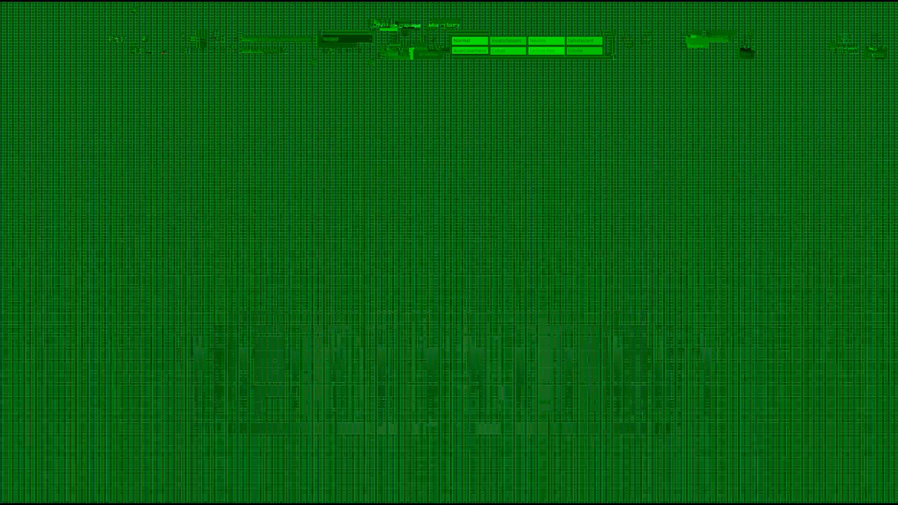
Step: Add a data table to the chart and data labels positioned at the inside end (Bord intérieur)
{"action": "left_click", "coordinate": [757, 337]}
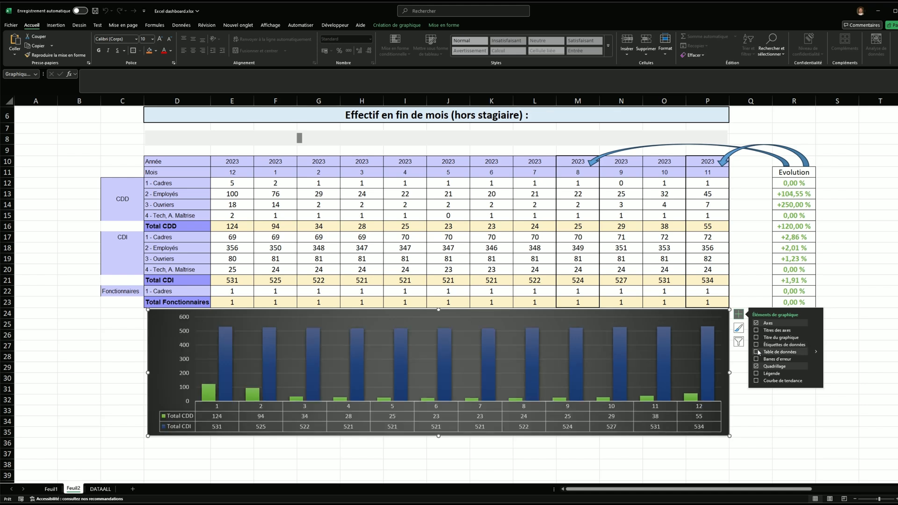
{"action": "left_click", "coordinate": [397, 25]}
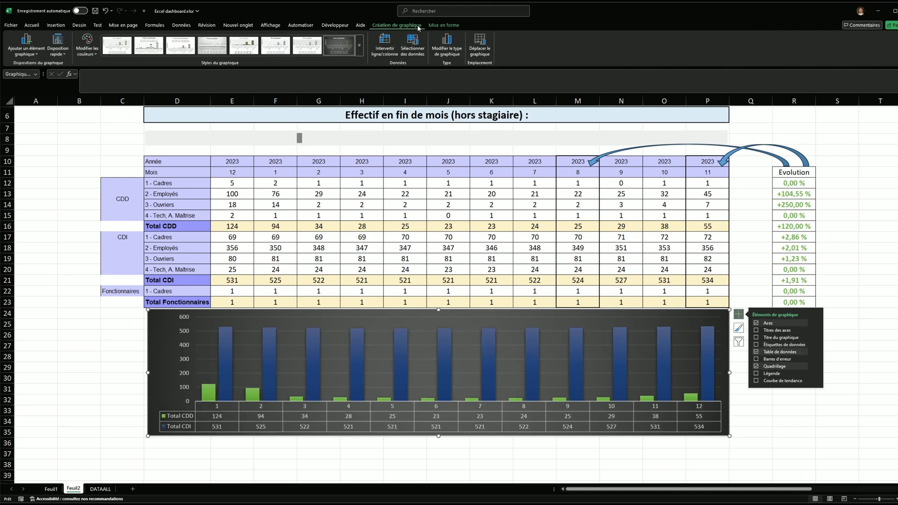
{"action": "left_click", "coordinate": [26, 44]}
{"action": "mouse_move", "coordinate": [42, 95]}
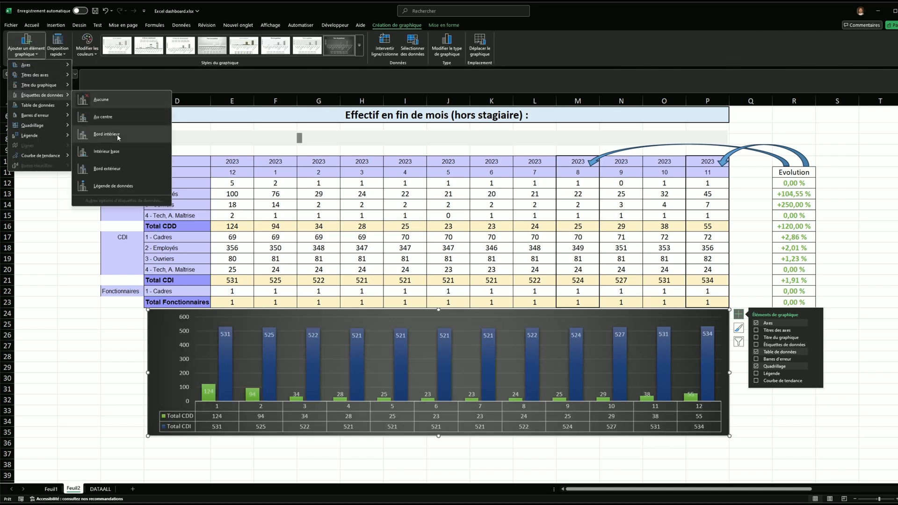
{"action": "left_click", "coordinate": [117, 133]}
{"action": "left_click", "coordinate": [774, 423]}
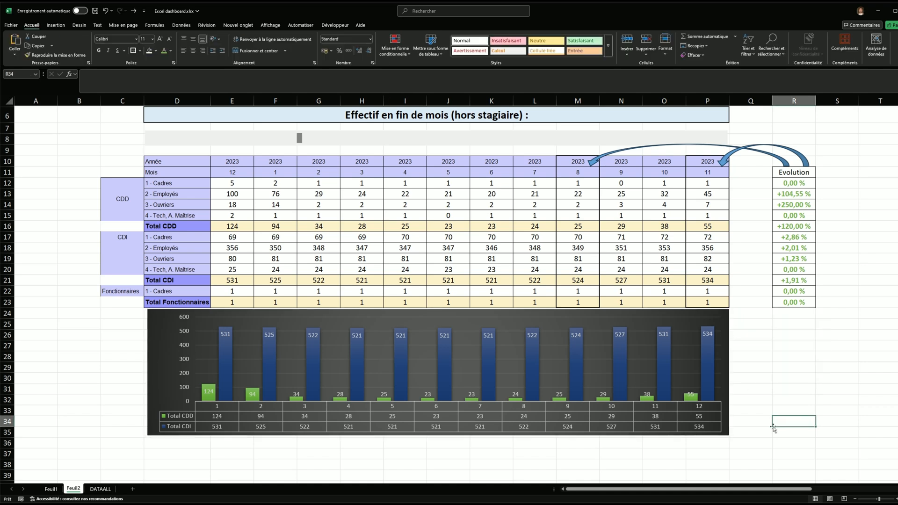
Step: Hide the worksheet's gridlines on Feuil2
{"action": "left_click", "coordinate": [865, 499]}
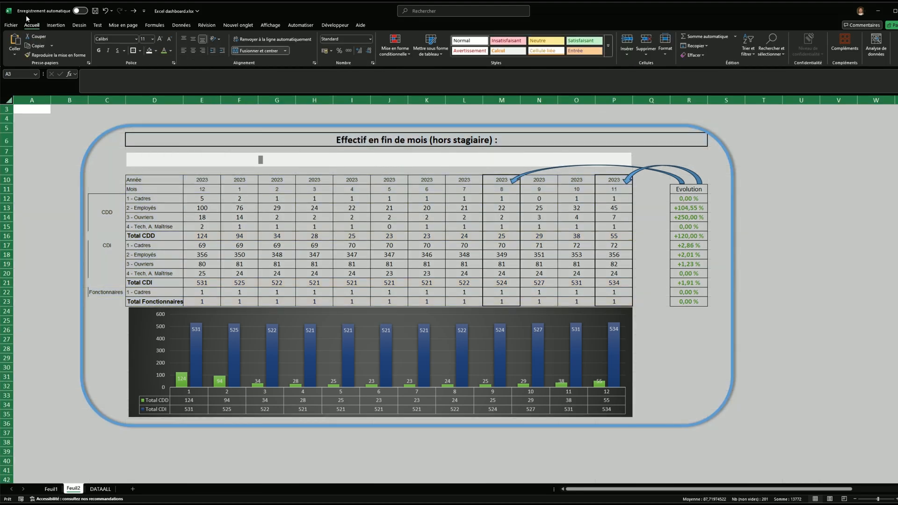
{"action": "left_click", "coordinate": [243, 46]}
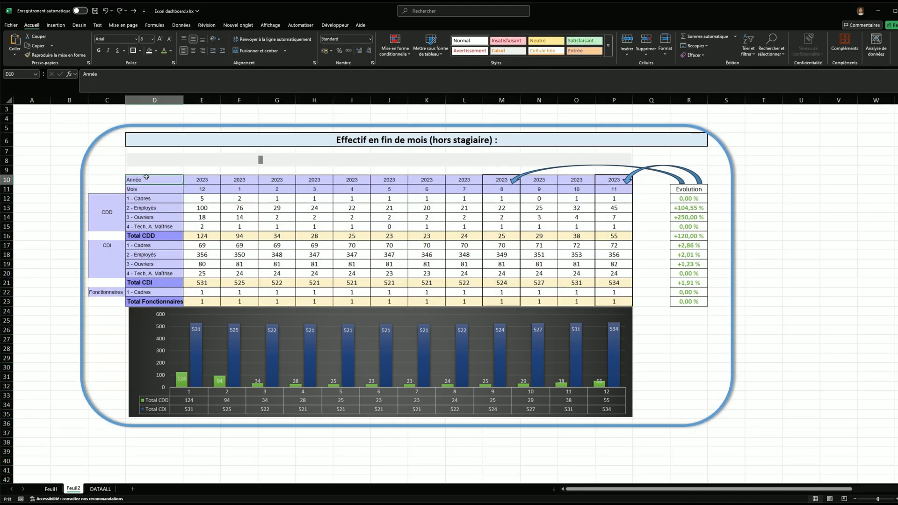
{"action": "left_click", "coordinate": [767, 377]}
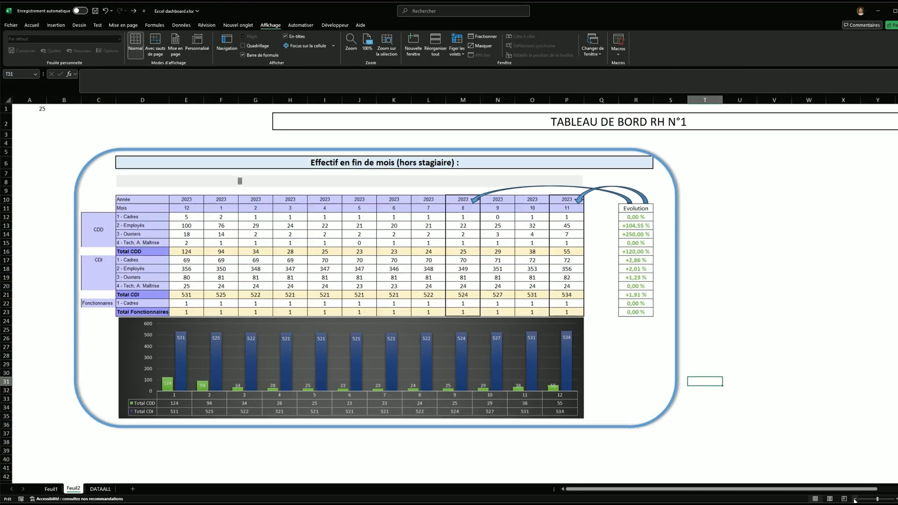
{"action": "left_click", "coordinate": [855, 499]}
{"action": "left_click", "coordinate": [854, 500]}
{"action": "left_click", "coordinate": [854, 499]}
{"action": "left_click", "coordinate": [854, 499]}
{"action": "left_click", "coordinate": [562, 343]}
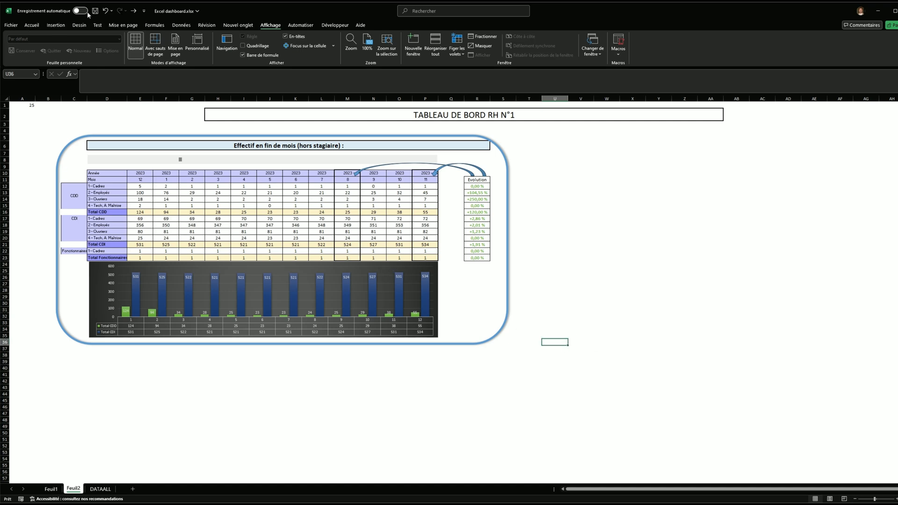